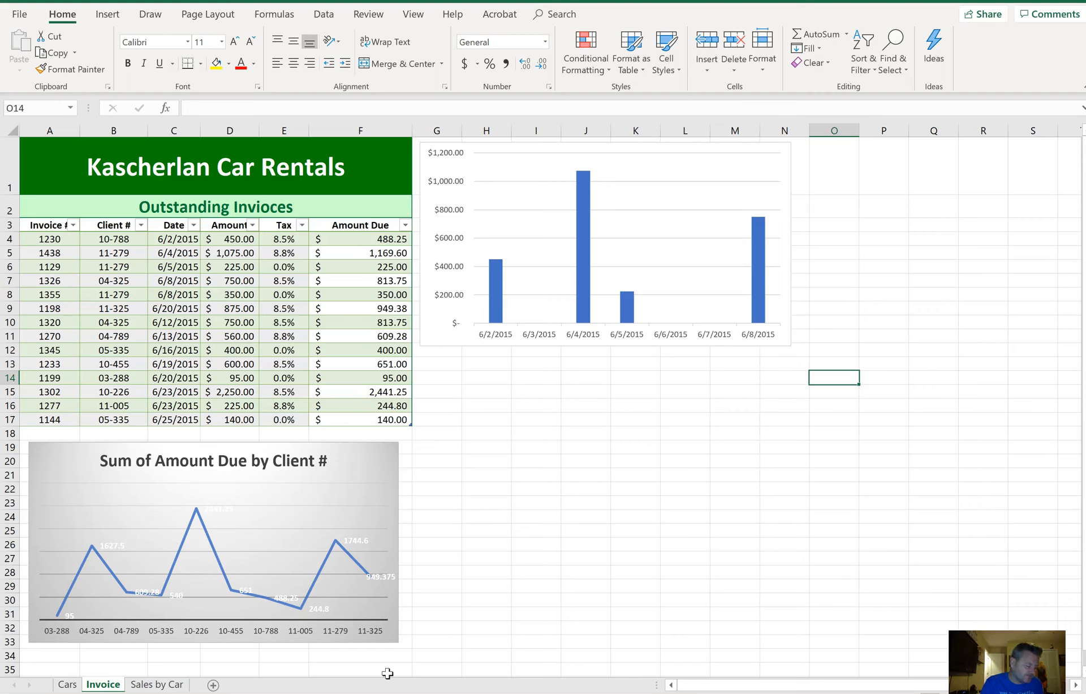
- Add a chart title to the column chart beside the invoice table
left_click(442, 338)
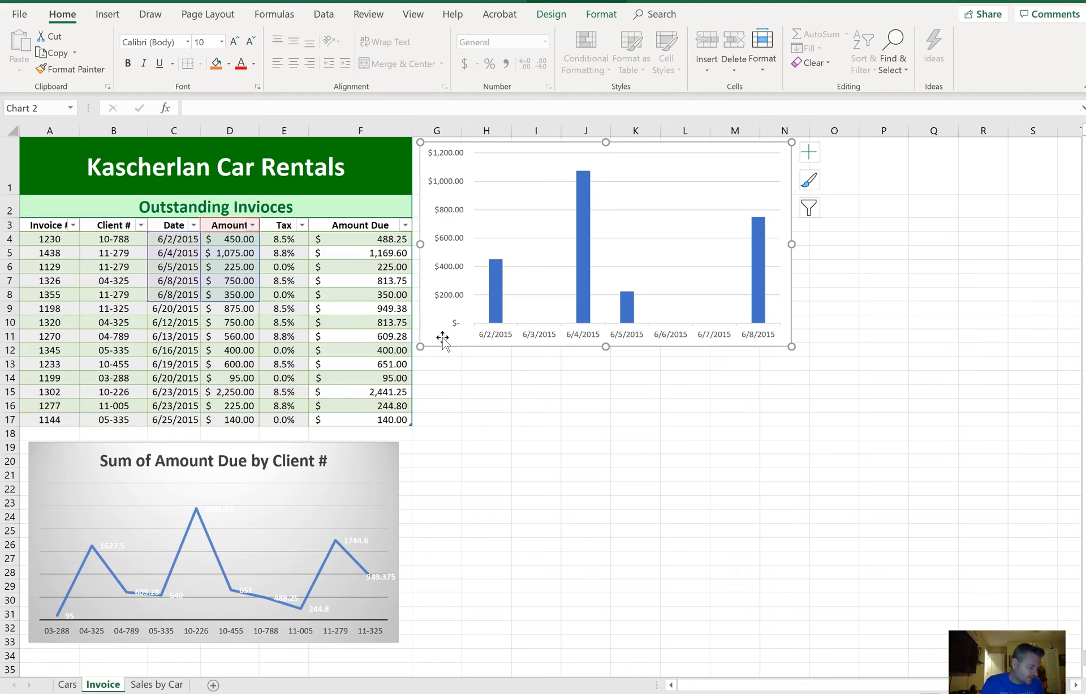
left_click(813, 154)
left_click(839, 202)
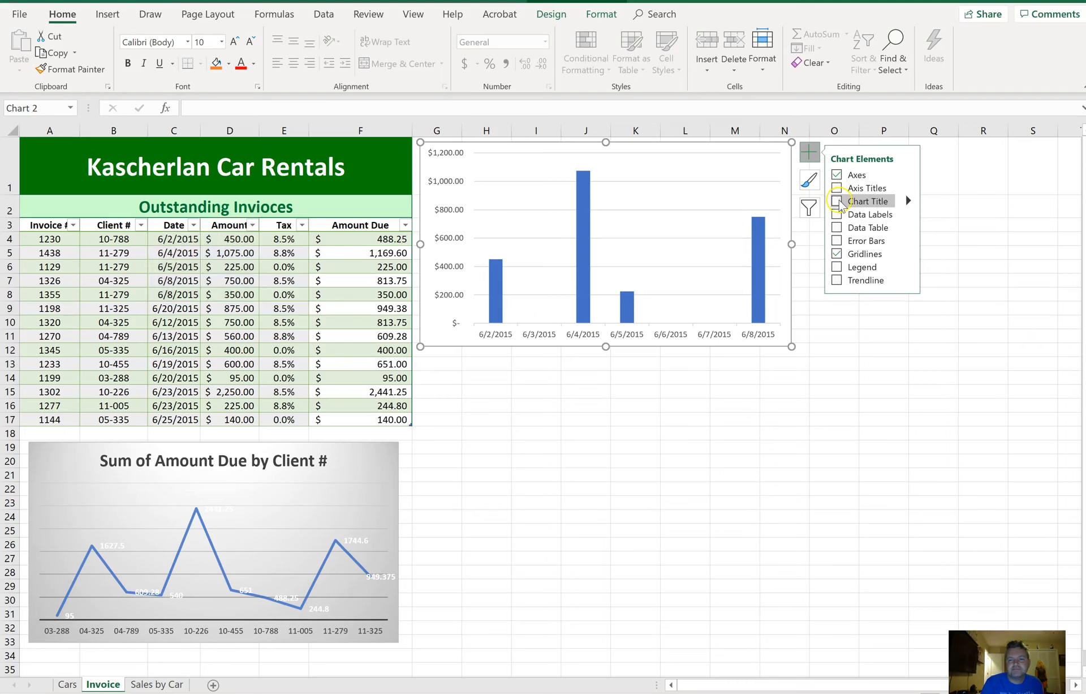
- Change the column chart's title text to "First Week Invoices"
left_click(618, 159)
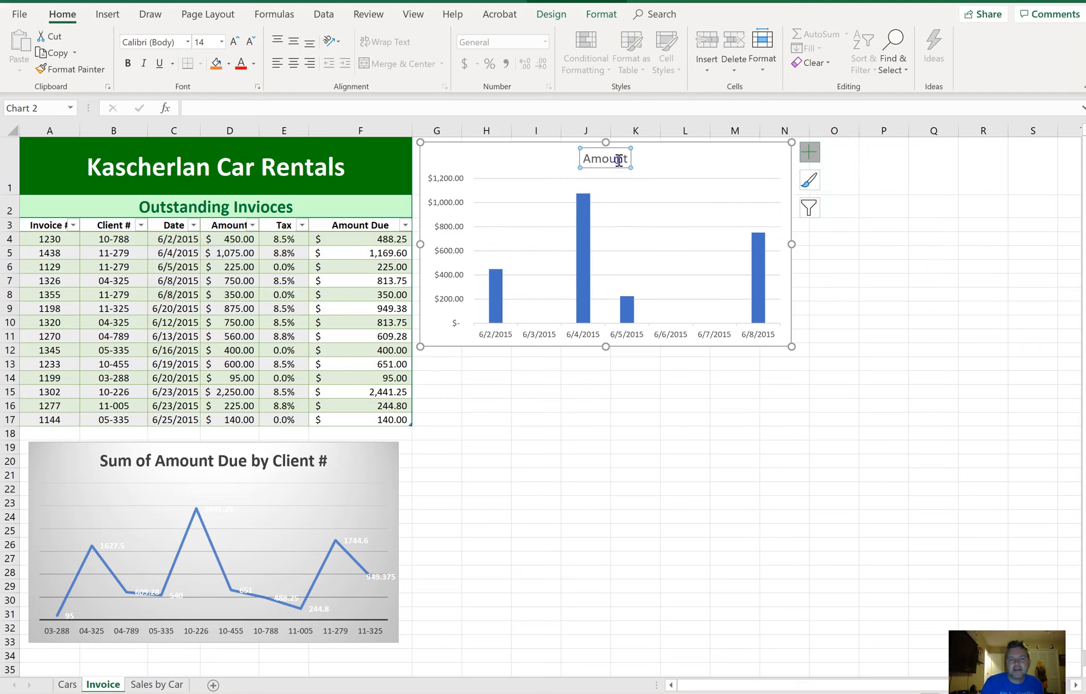
key("BackSpace")
key("BackSpace")
key("BackSpace")
key("BackSpace")
key("BackSpace")
key("BackSpace")
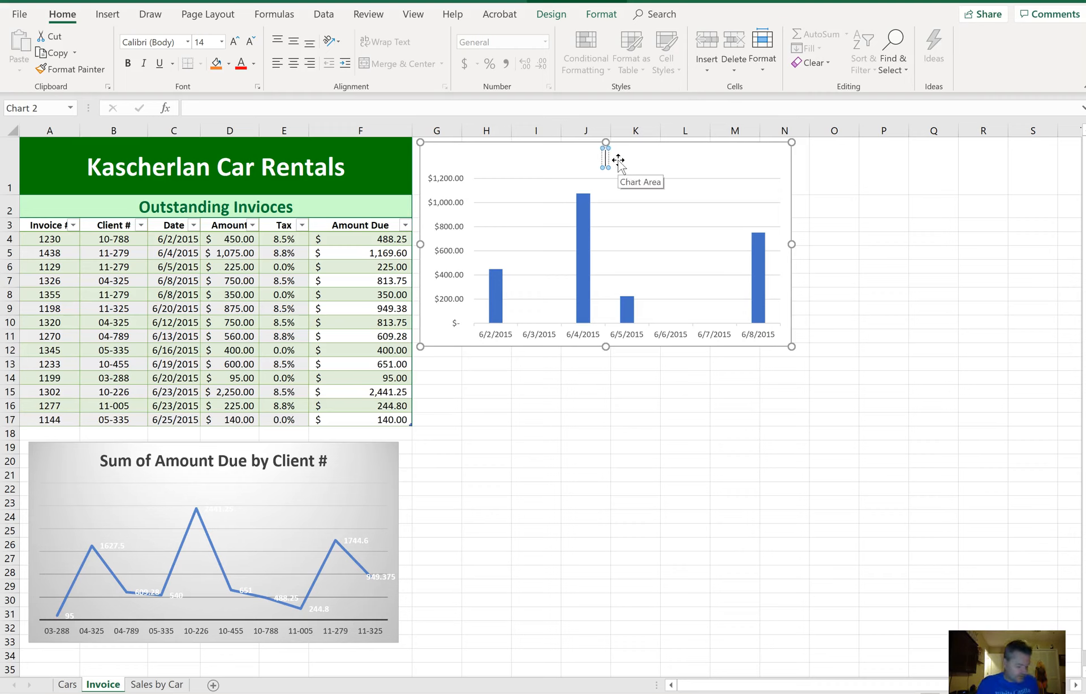
type("First")
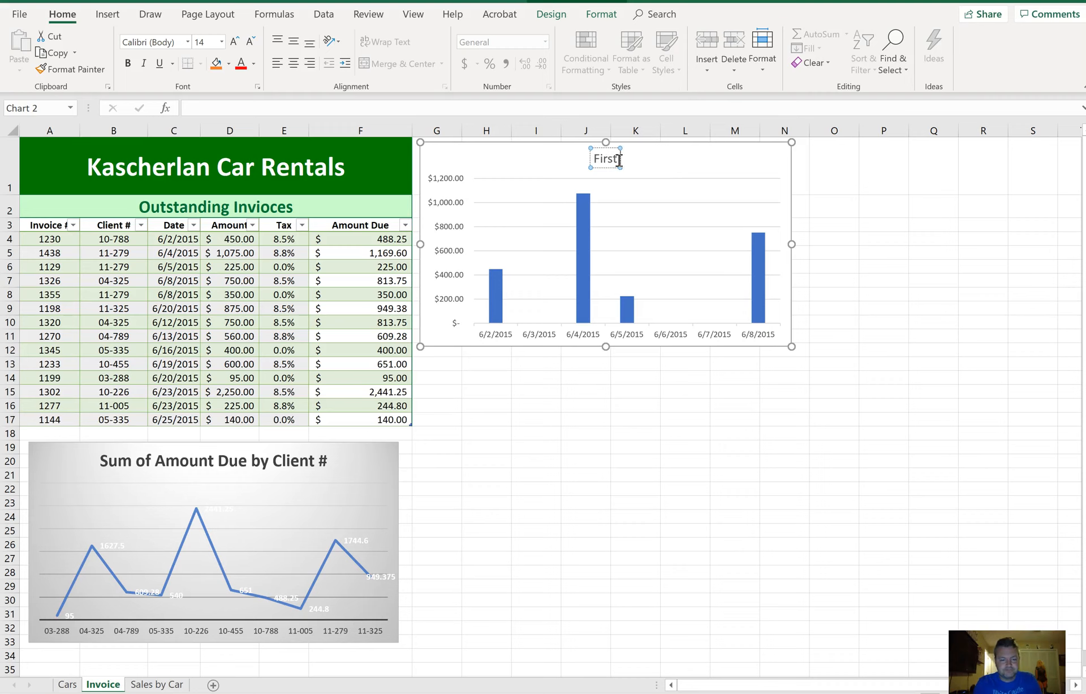
type(" Week In")
key("BackSpace")
key("BackSpace")
key("BackSpace")
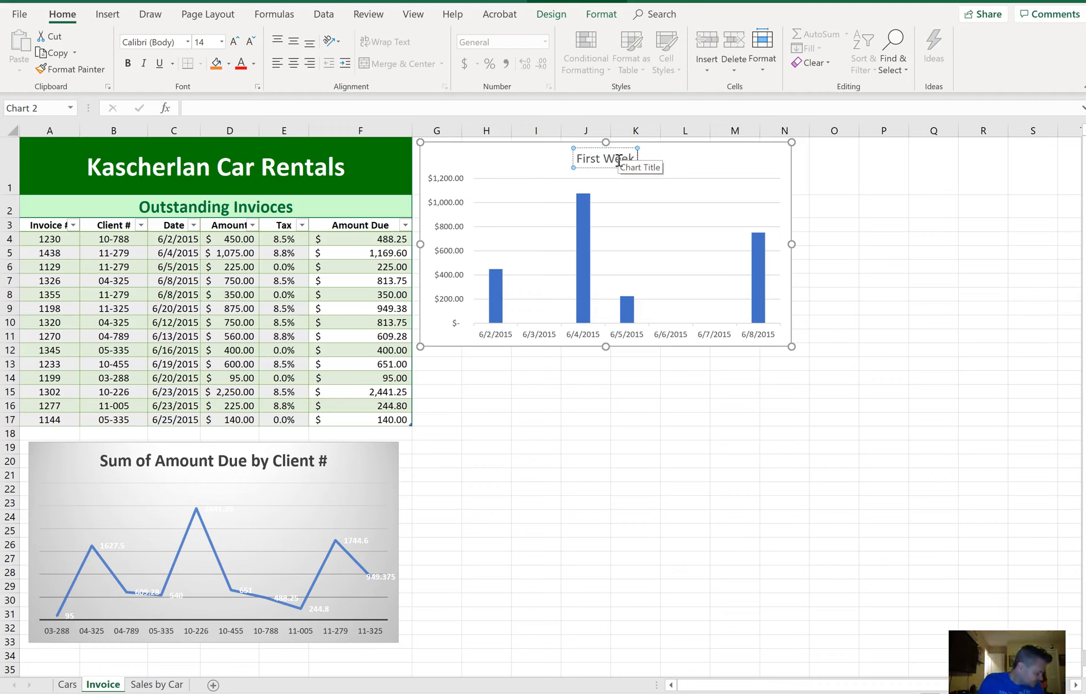
type("Invoices")
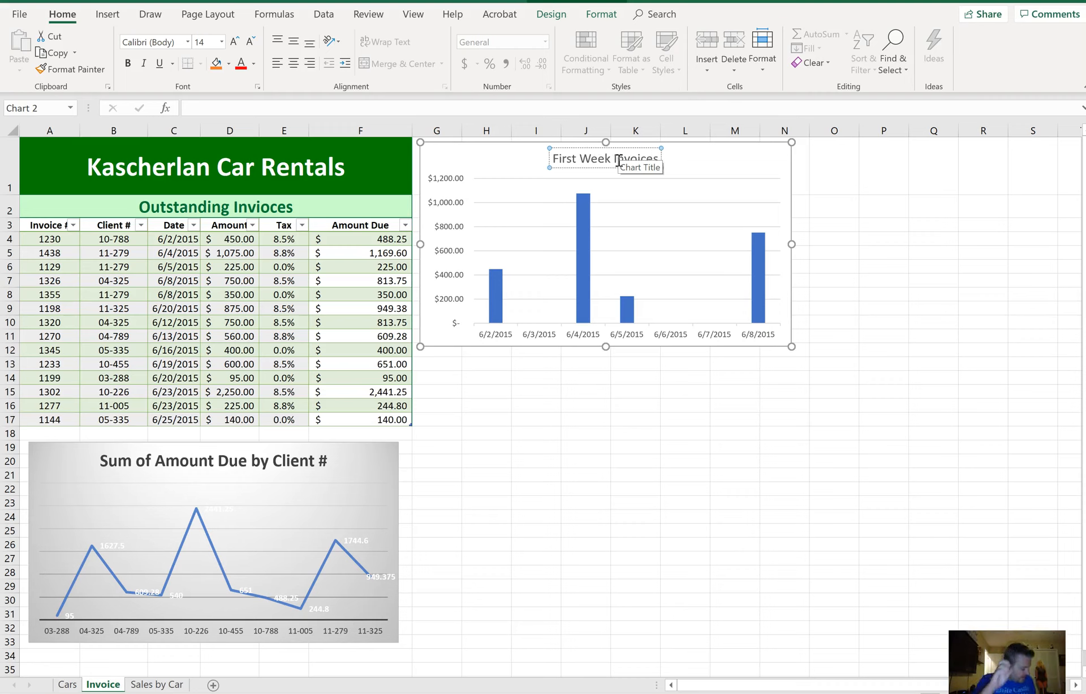
left_click(640, 401)
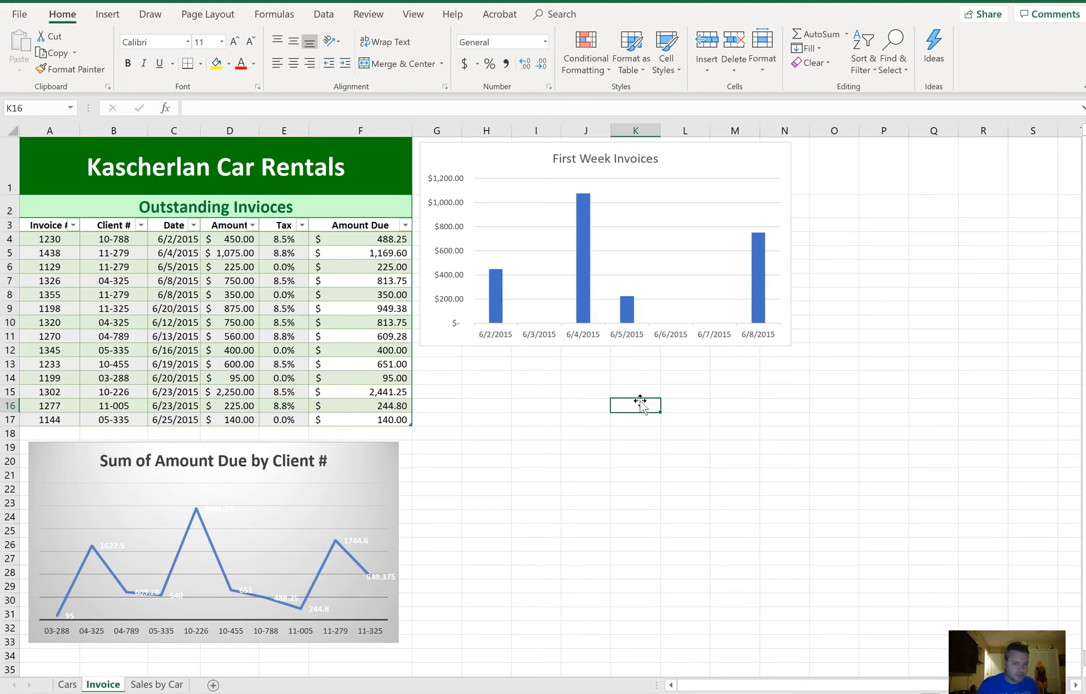
- Go to the Cars worksheet
left_click(68, 685)
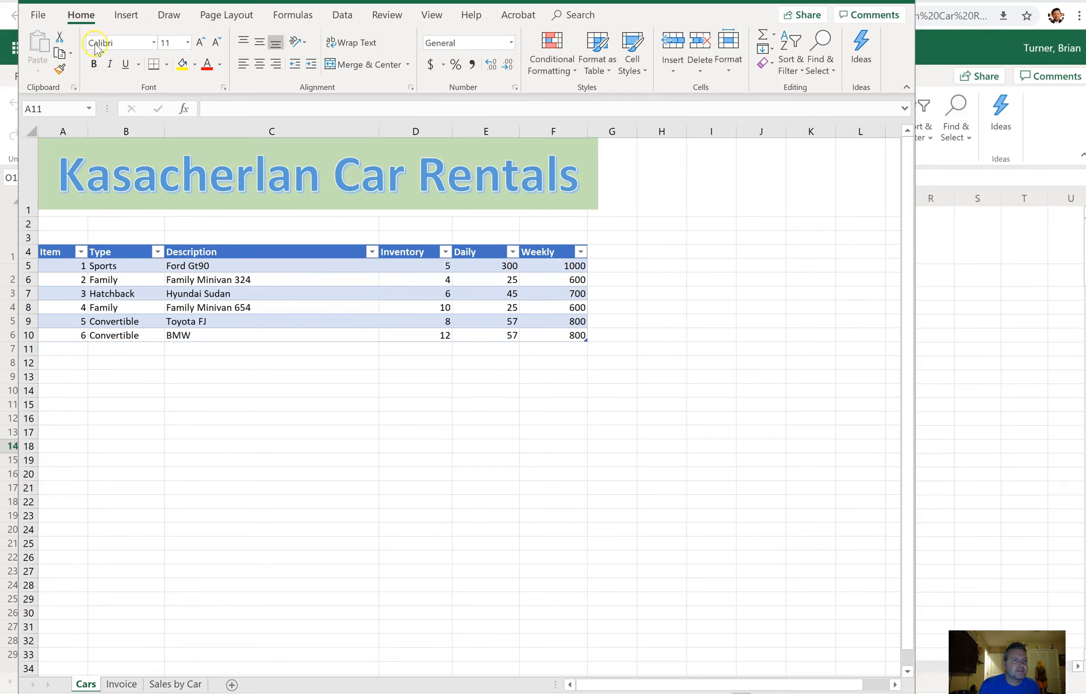
left_click(41, 21)
left_click(38, 17)
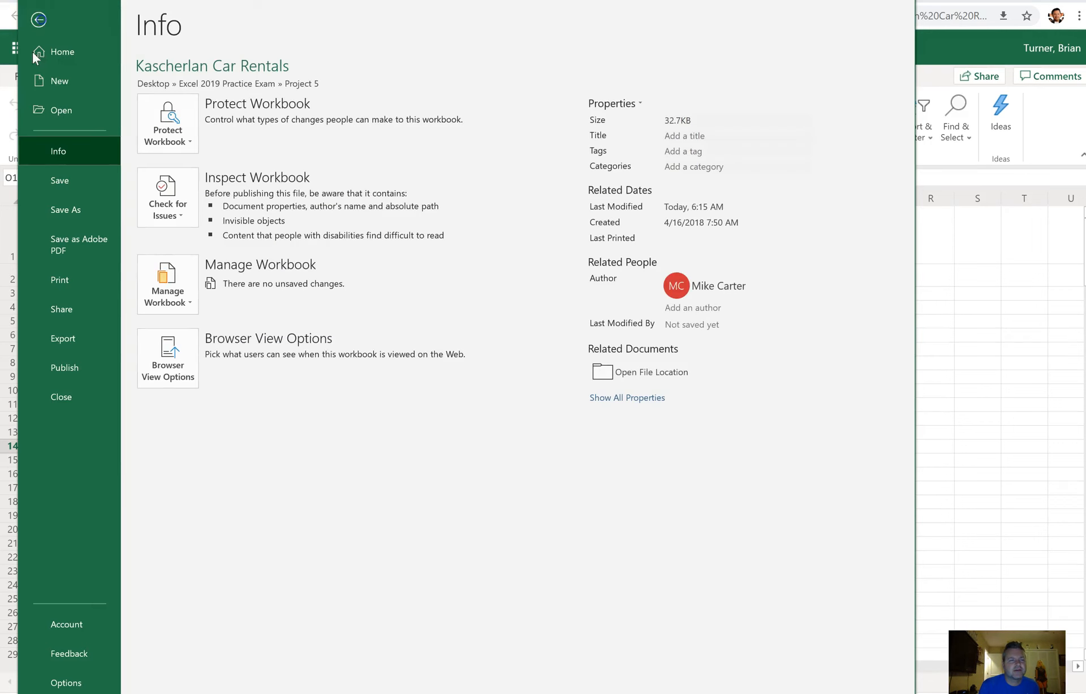
left_click(975, 364)
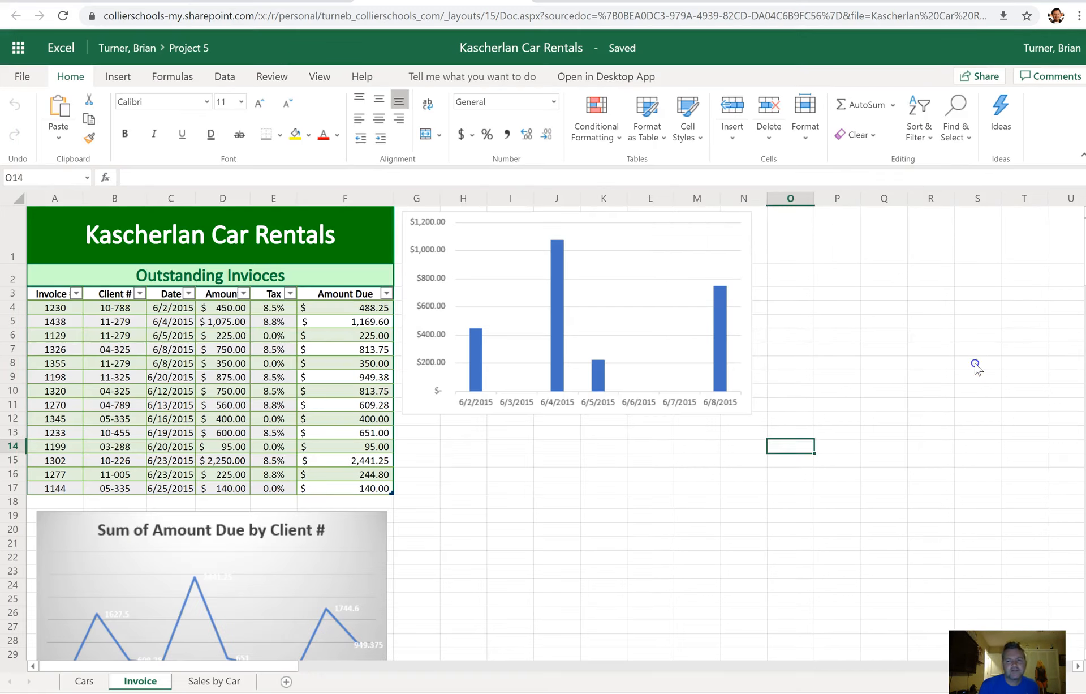
left_click_drag(975, 364, 351, 142)
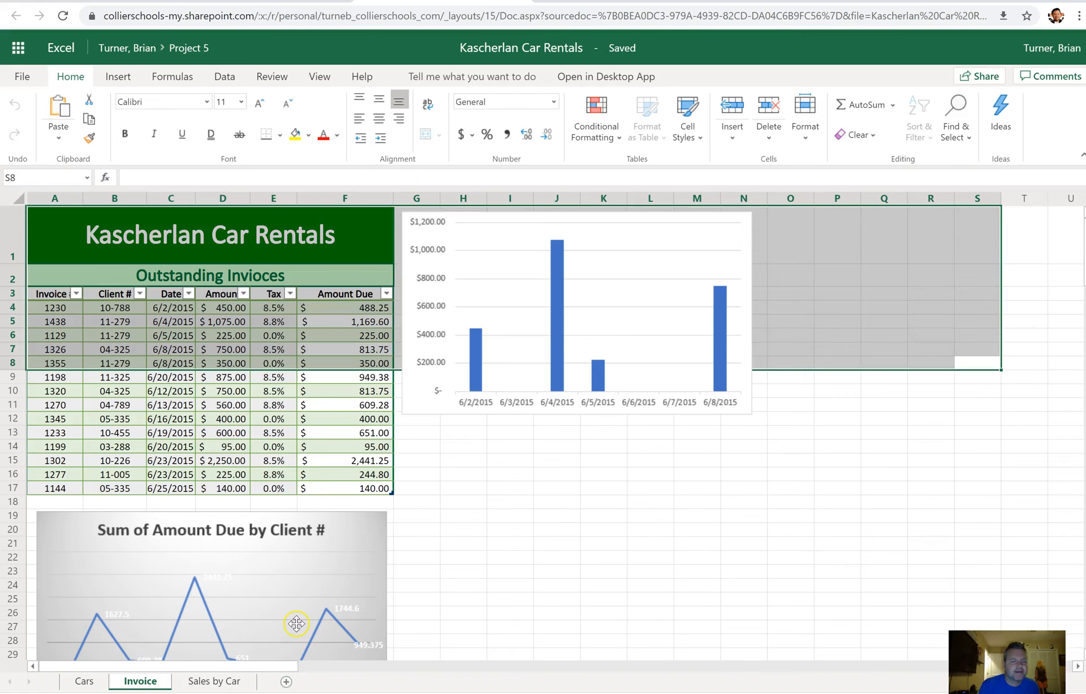
left_click(205, 692)
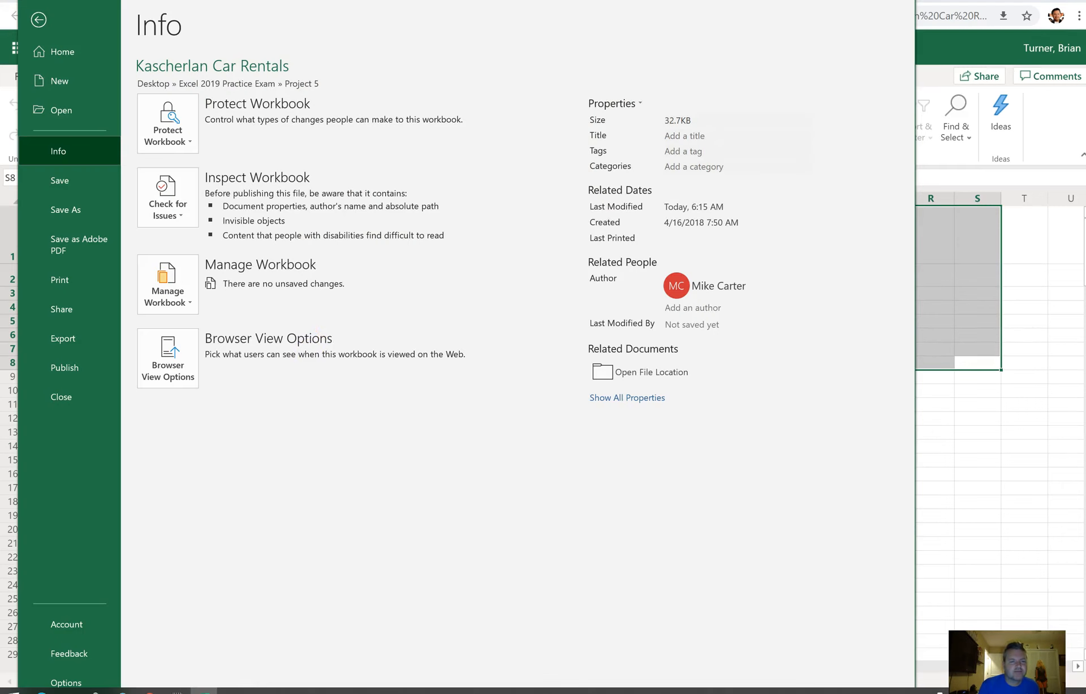
left_click(39, 19)
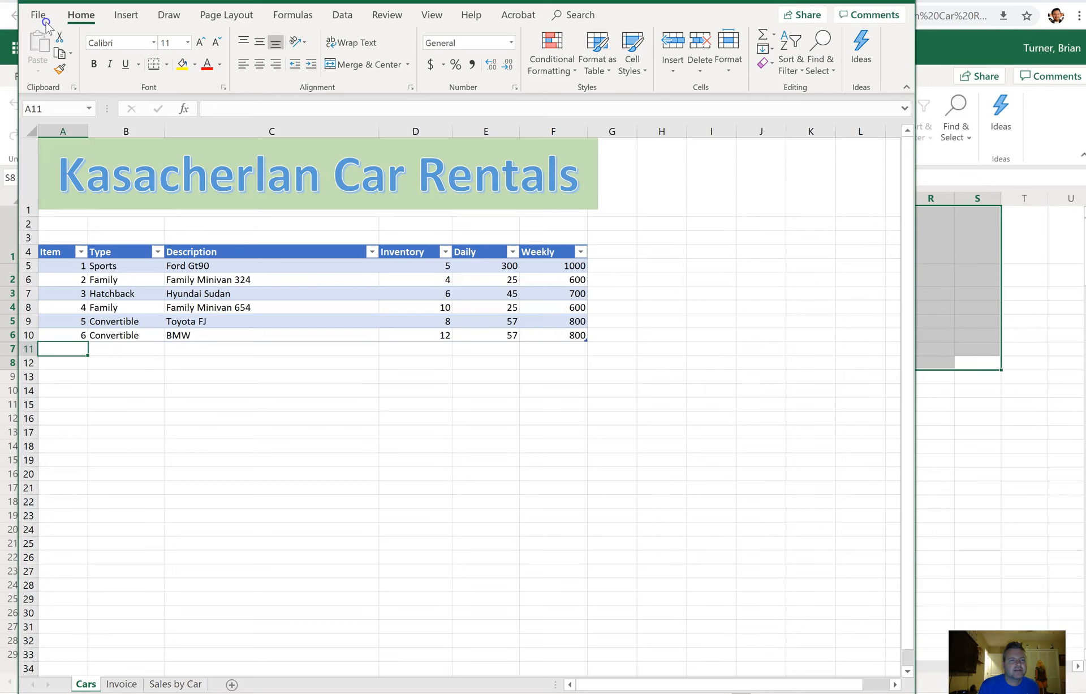
- Select cell A11 directly below the Cars table and review the available data import sources, including the legacy wizards
left_click(204, 387)
left_click(77, 349)
left_click(338, 15)
left_click(39, 68)
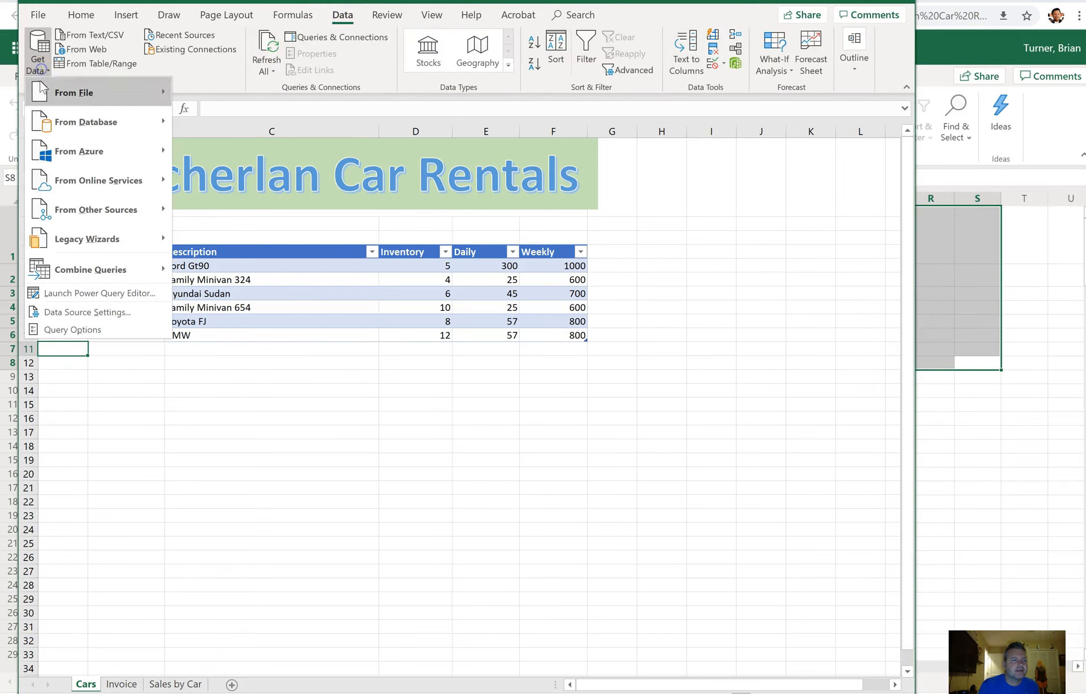
mouse_move(126, 241)
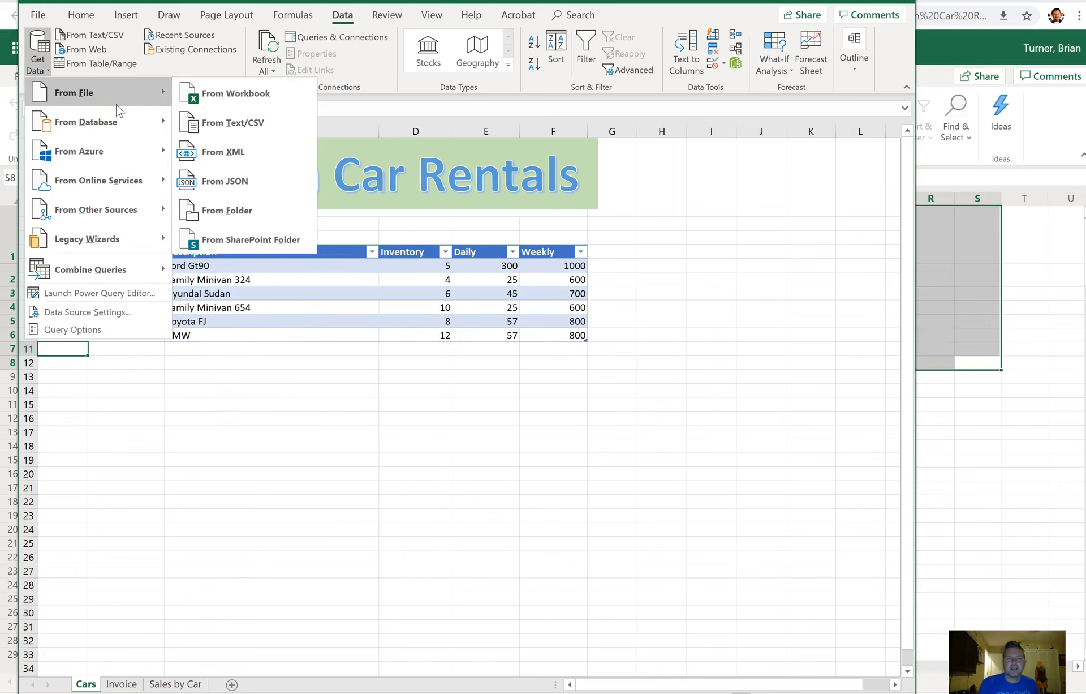
left_click(275, 399)
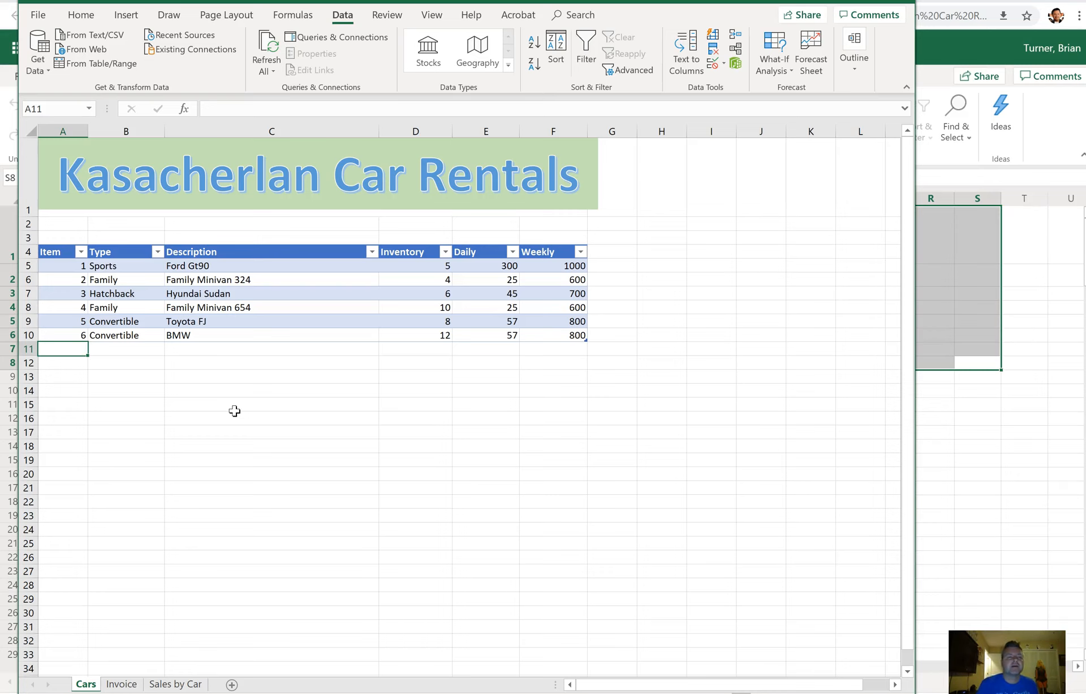
- Check in the Excel data options which legacy data import wizards are enabled, leaving the settings as they are
left_click(38, 16)
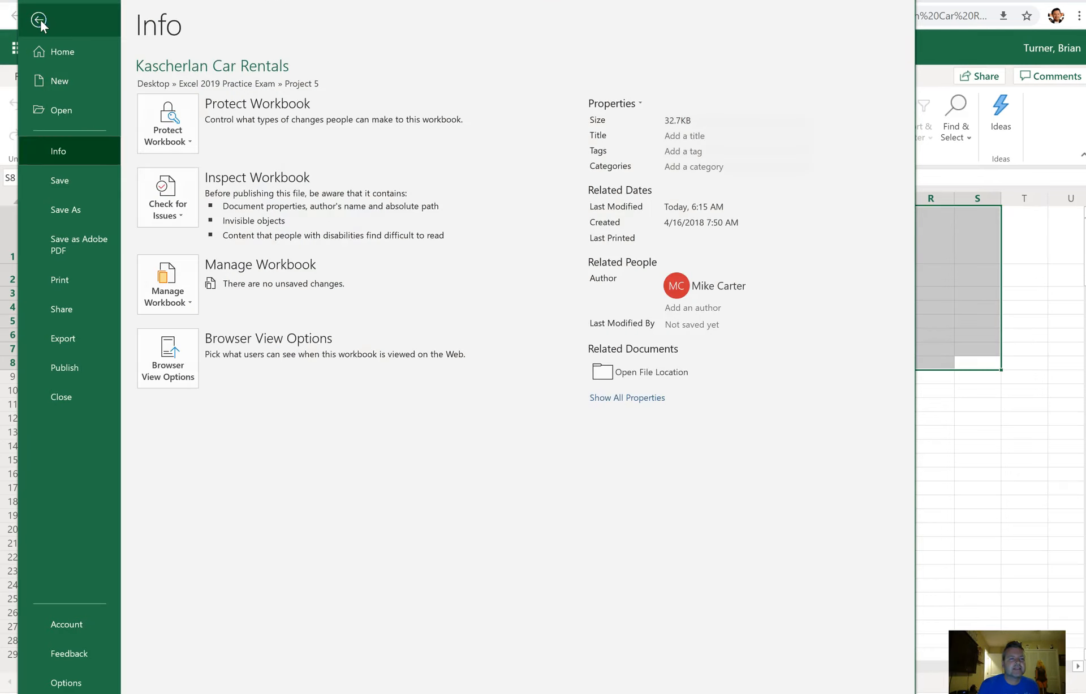
left_click(79, 682)
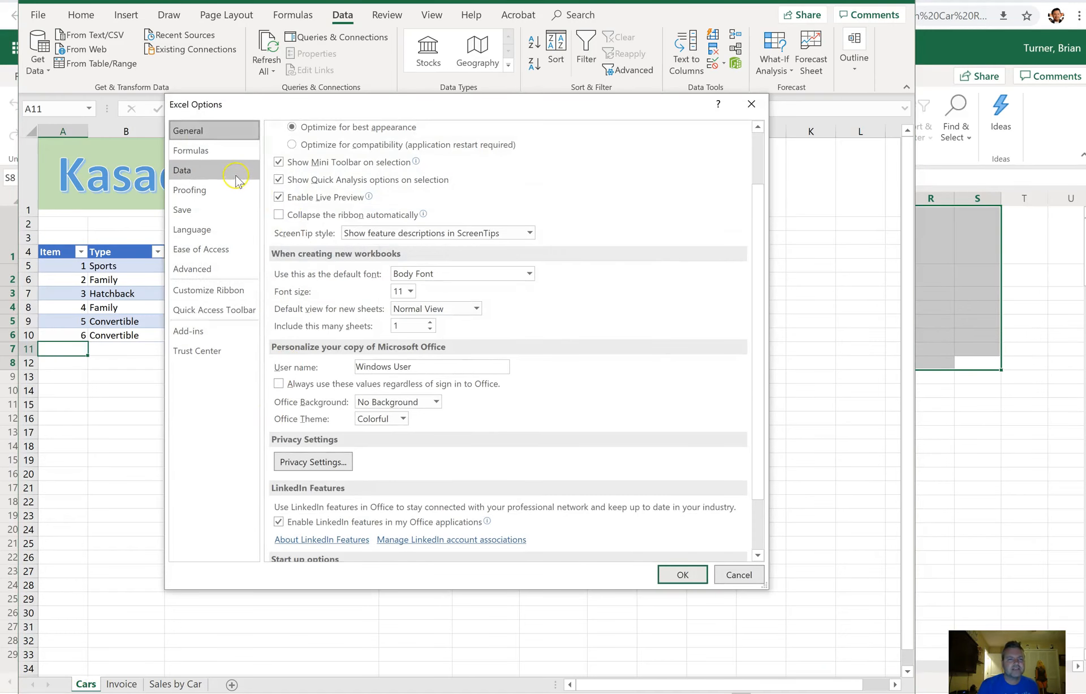
left_click(236, 180)
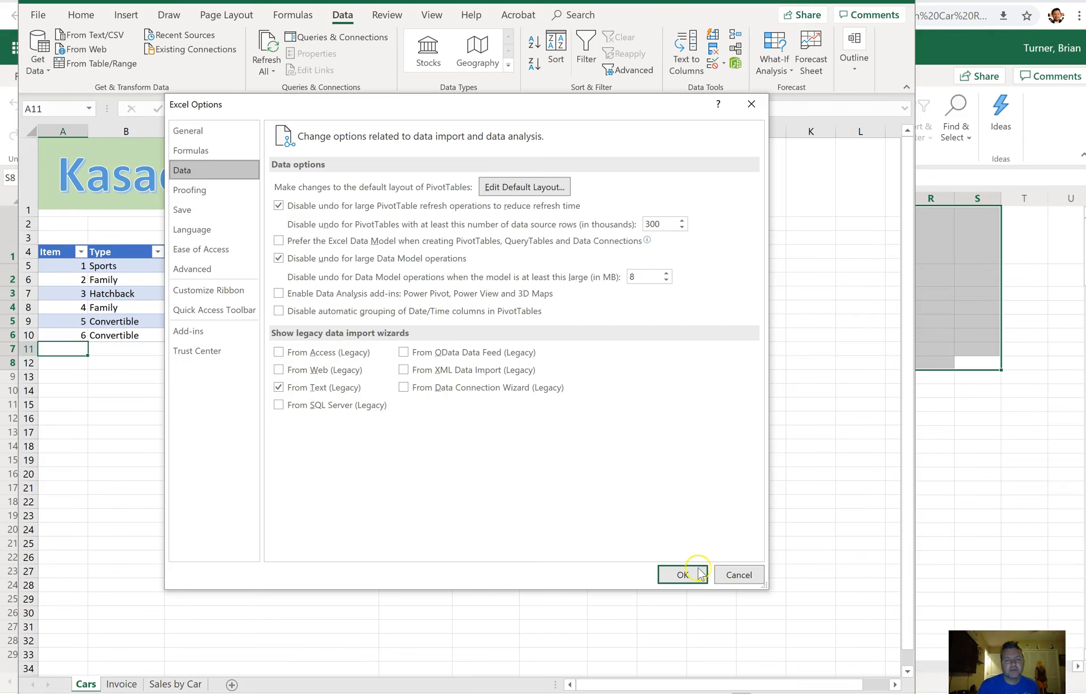
left_click(746, 577)
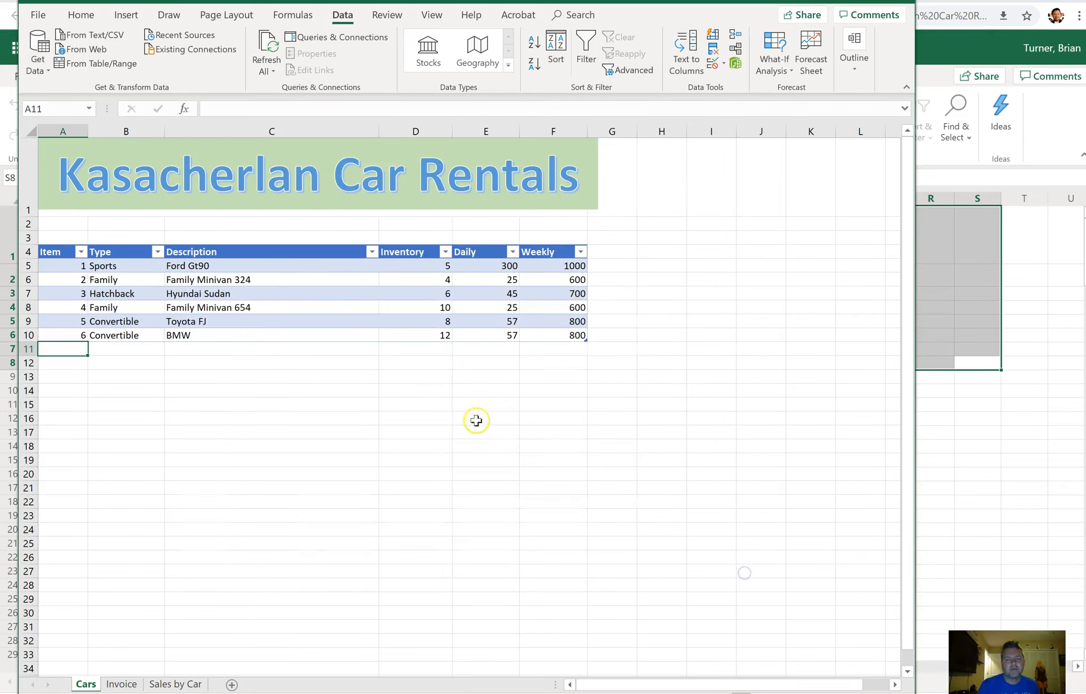
- Start a legacy text import of the More Cars file from the Project 5 folder
left_click(36, 64)
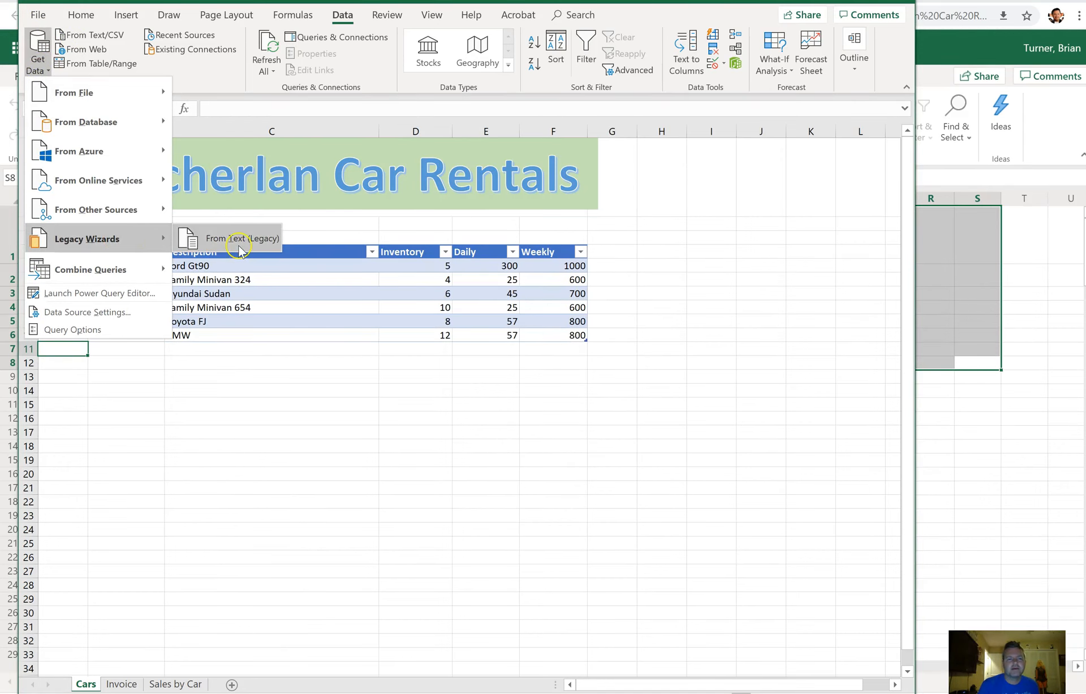
left_click(238, 244)
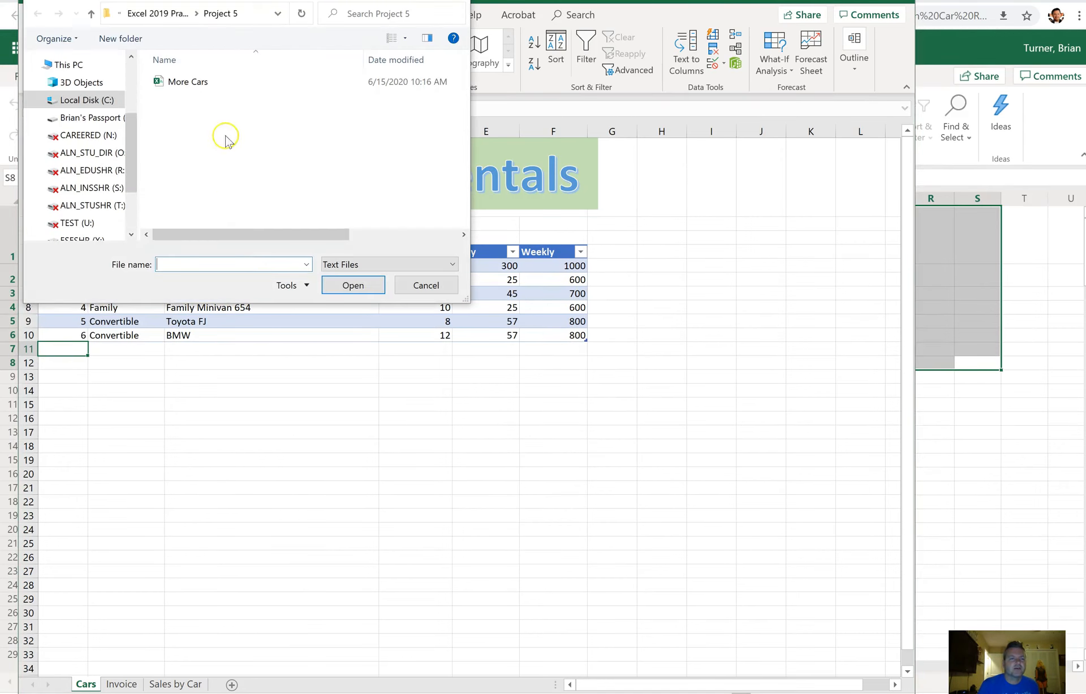
left_click(207, 82)
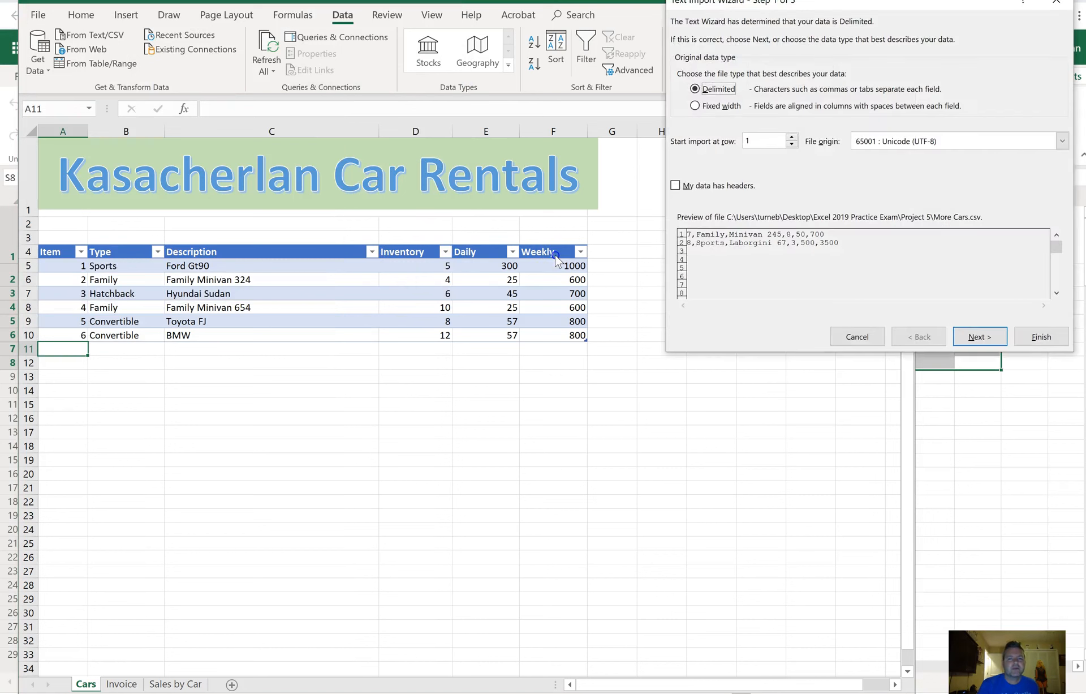
- Import the delimited data with comma instead of tab as the delimiter, placing it in the existing worksheet at cell A11
left_click(979, 336)
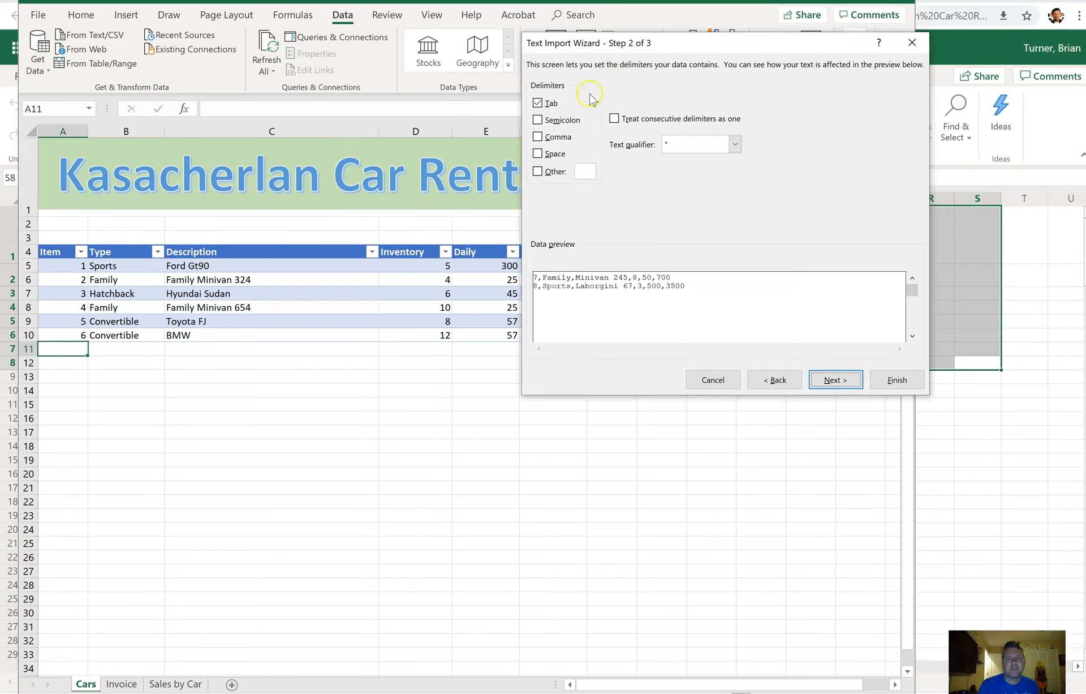
left_click(538, 103)
left_click(537, 136)
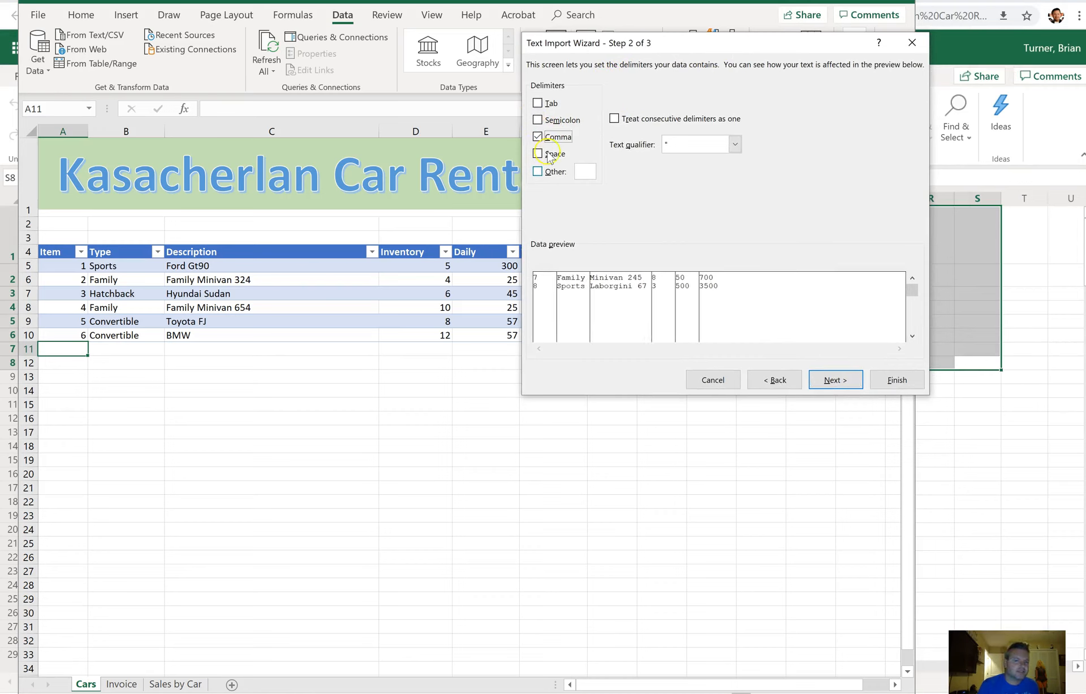
left_click(832, 381)
left_click(897, 380)
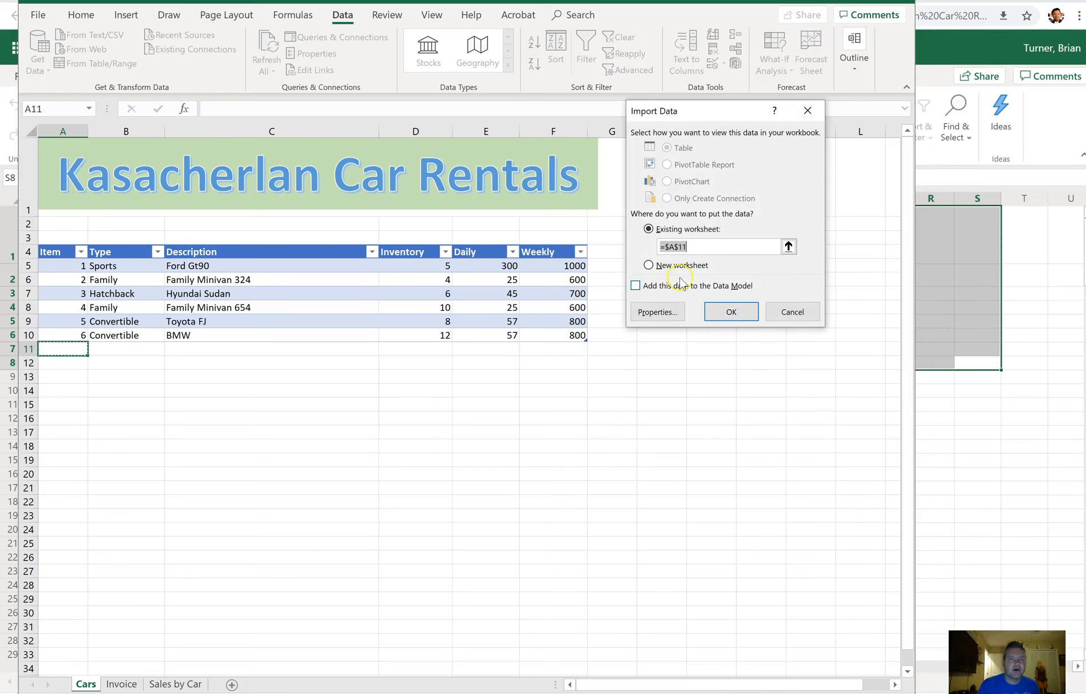
left_click(736, 311)
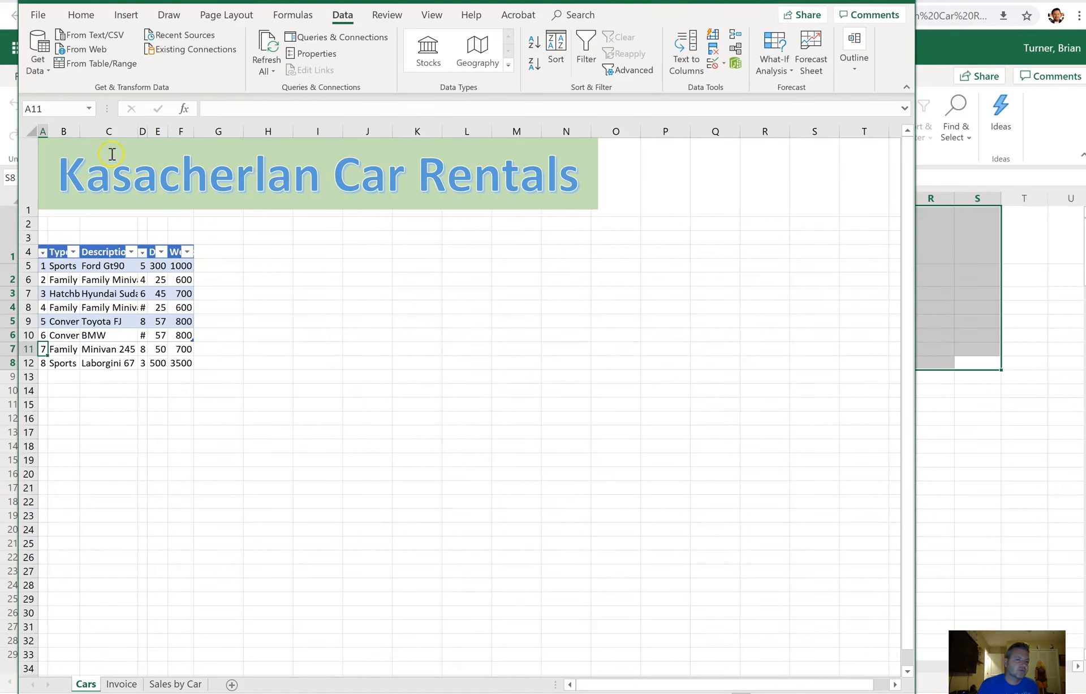
- Widen columns B through E of the Cars sheet so the type, description, inventory and daily entries fit
left_click_drag(81, 132, 394, 134)
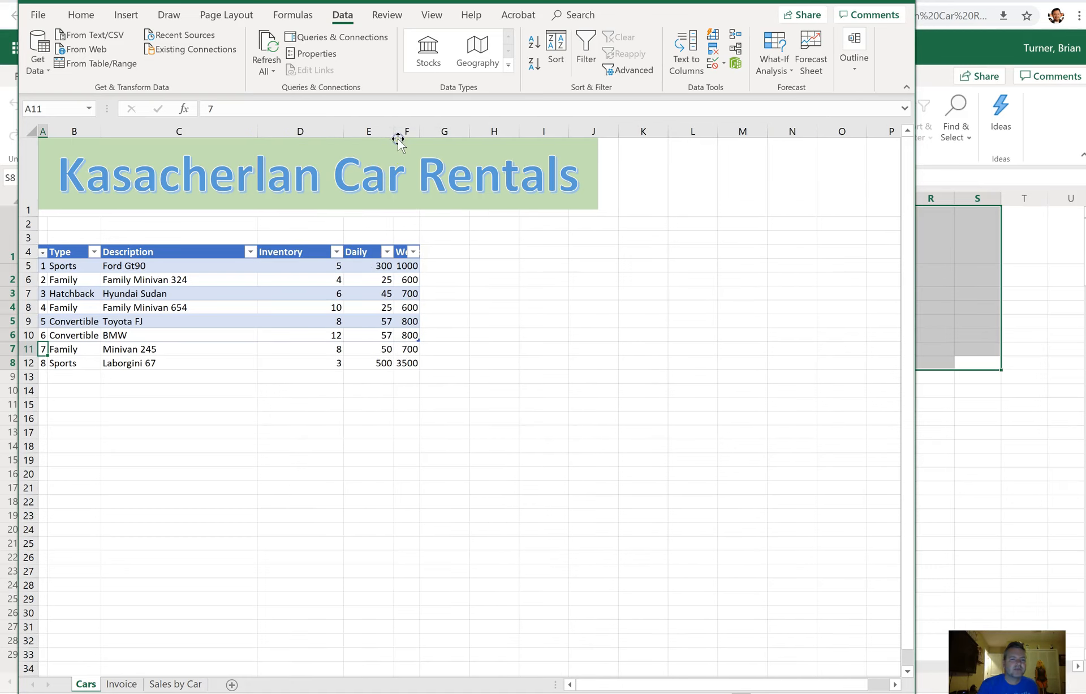
left_click_drag(101, 133, 134, 138)
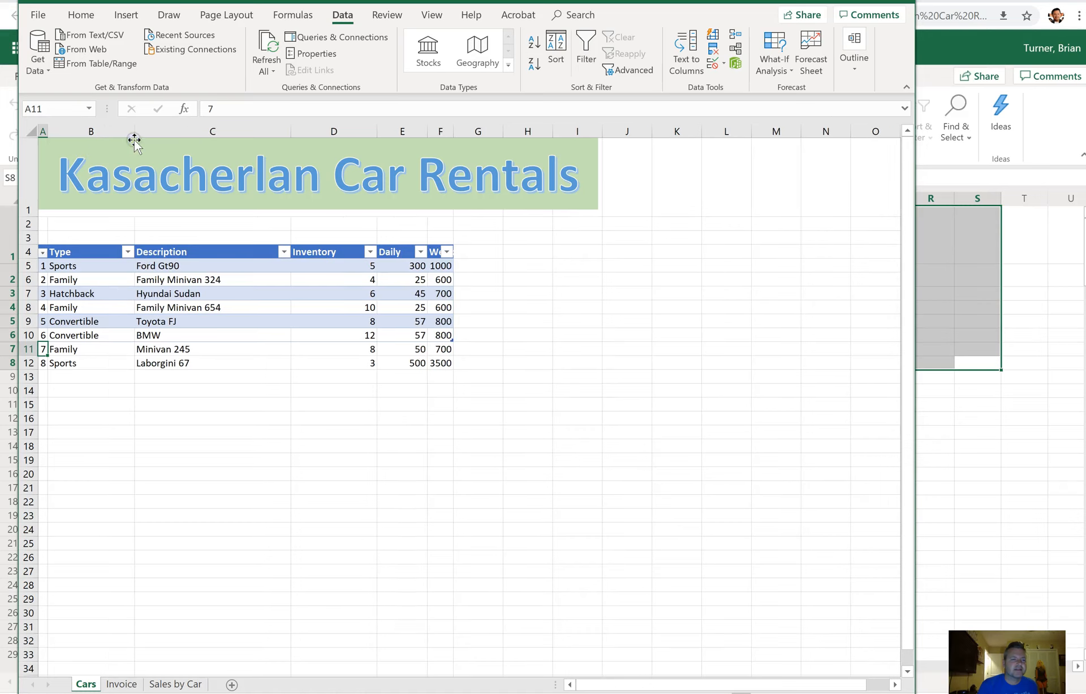
left_click(220, 407)
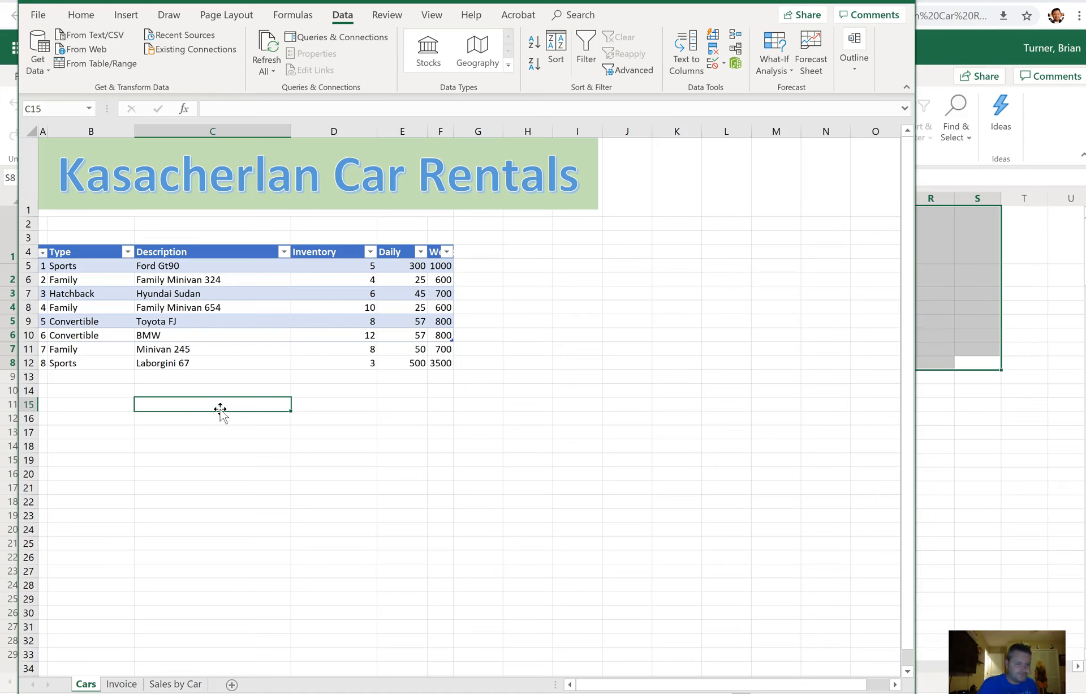
- Add a total row to the outstanding invoices table on the Invoice worksheet
left_click(135, 685)
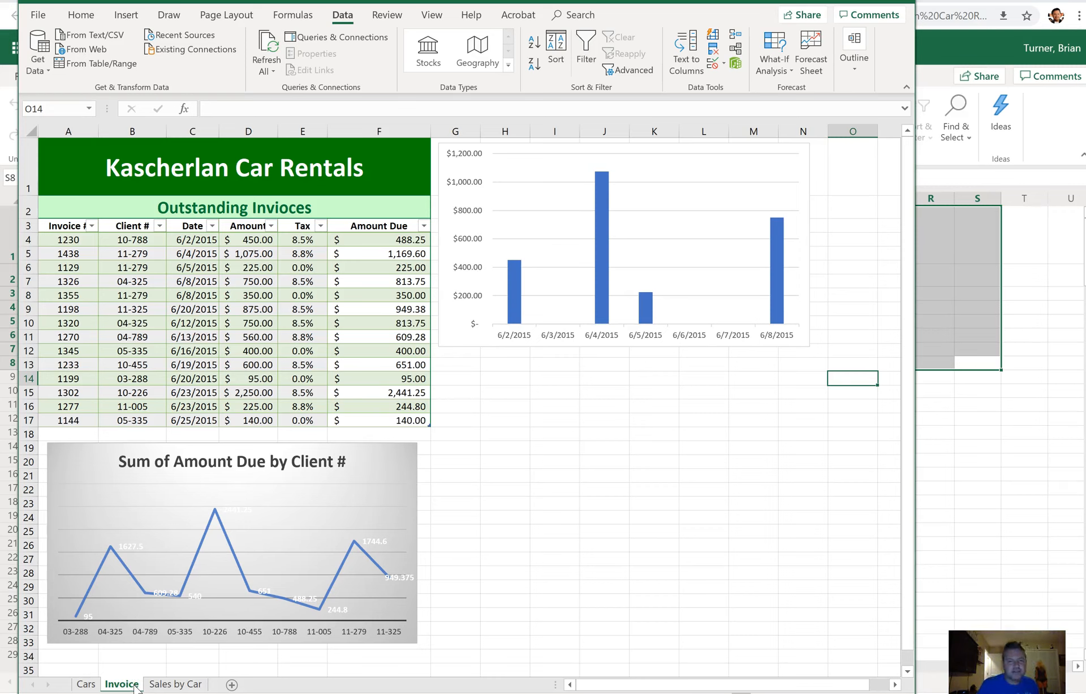
left_click(343, 323)
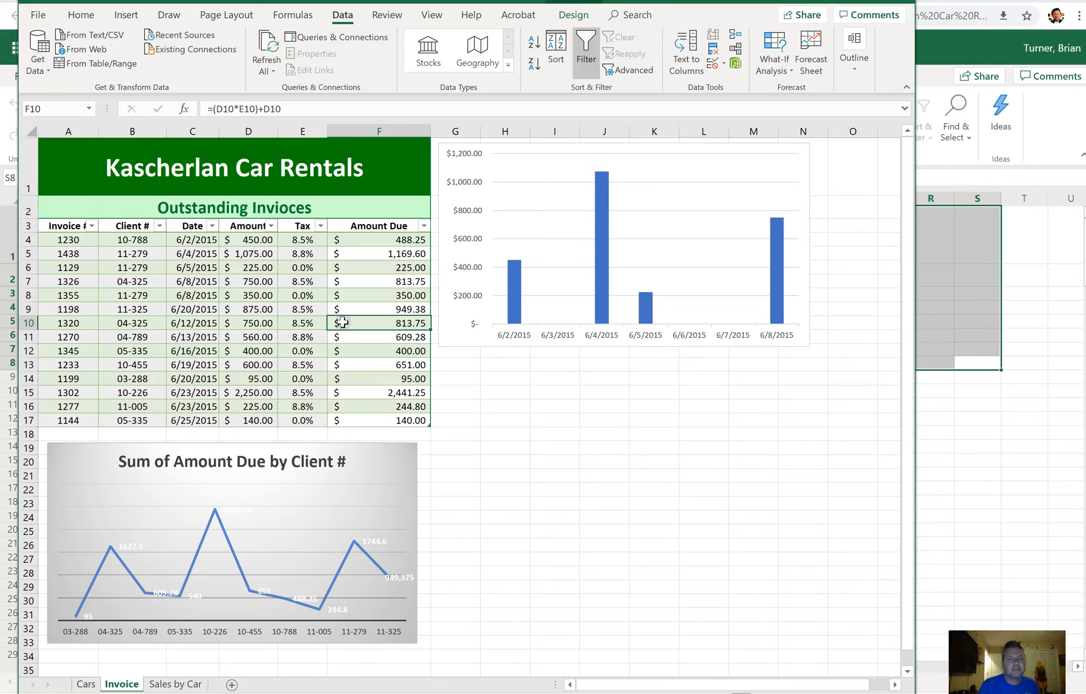
left_click(574, 15)
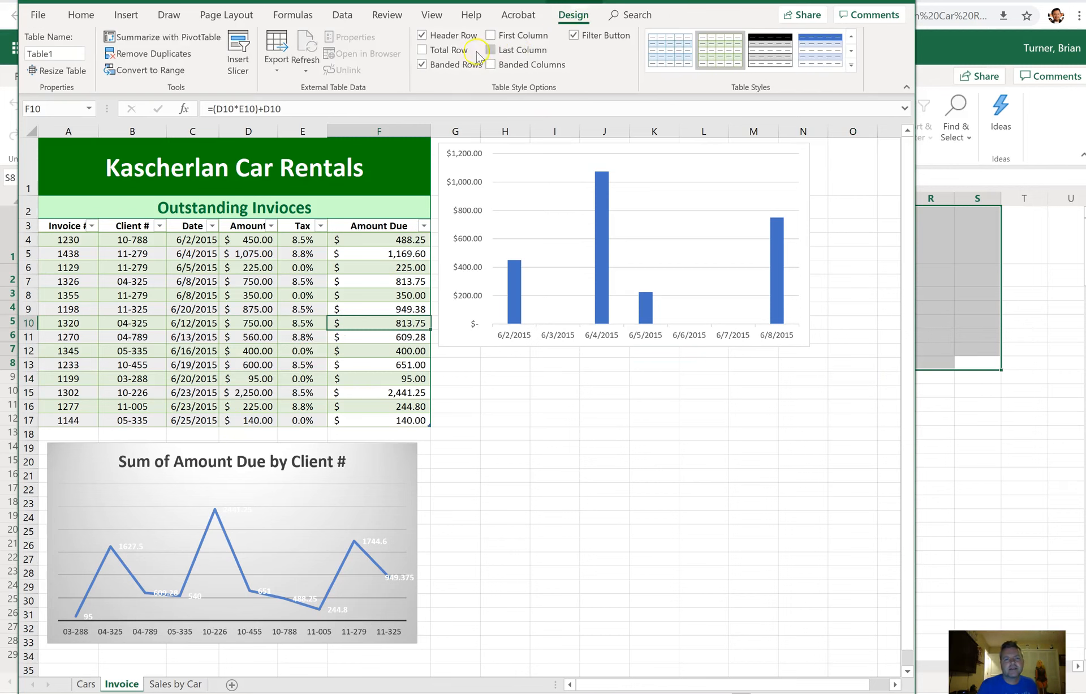
left_click(422, 50)
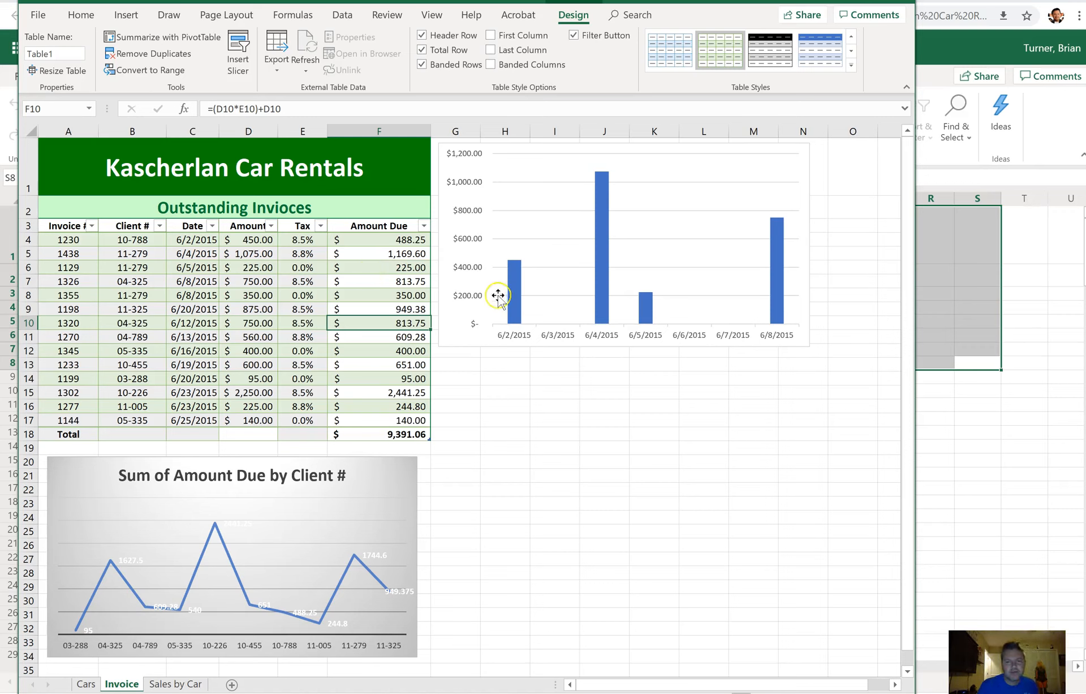
- Move the dated column chart on the Invoice sheet to start at column H, row 3, and narrow it to end in column O
left_click(466, 329)
left_click(462, 344)
left_click_drag(462, 344, 497, 366)
left_click_drag(514, 411, 507, 422)
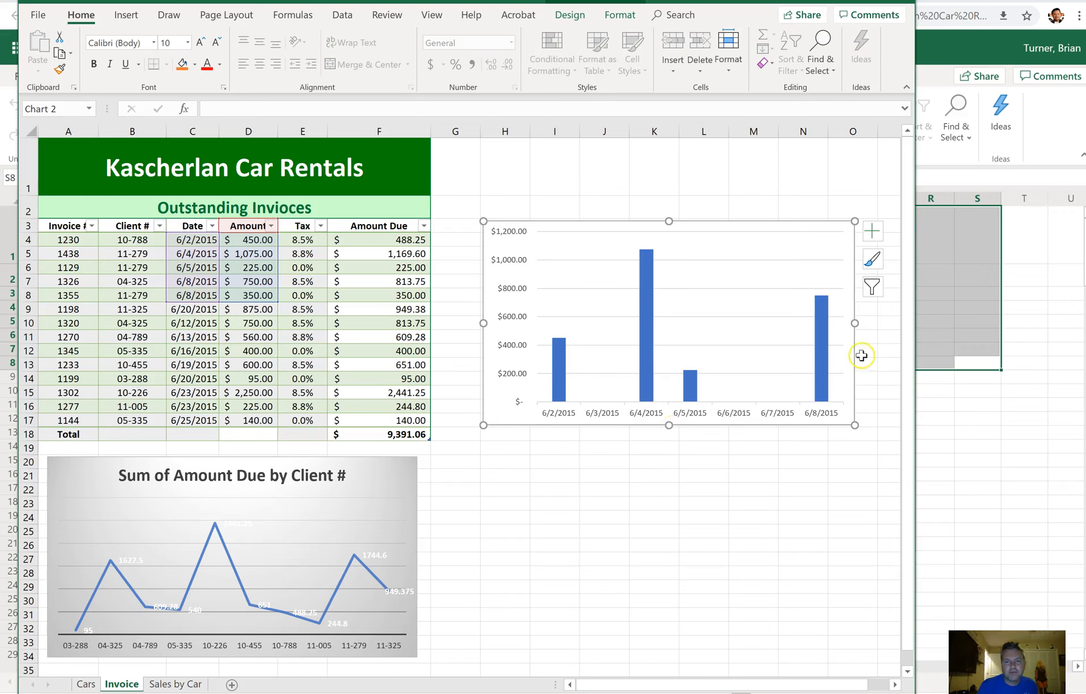
left_click_drag(857, 323, 842, 326)
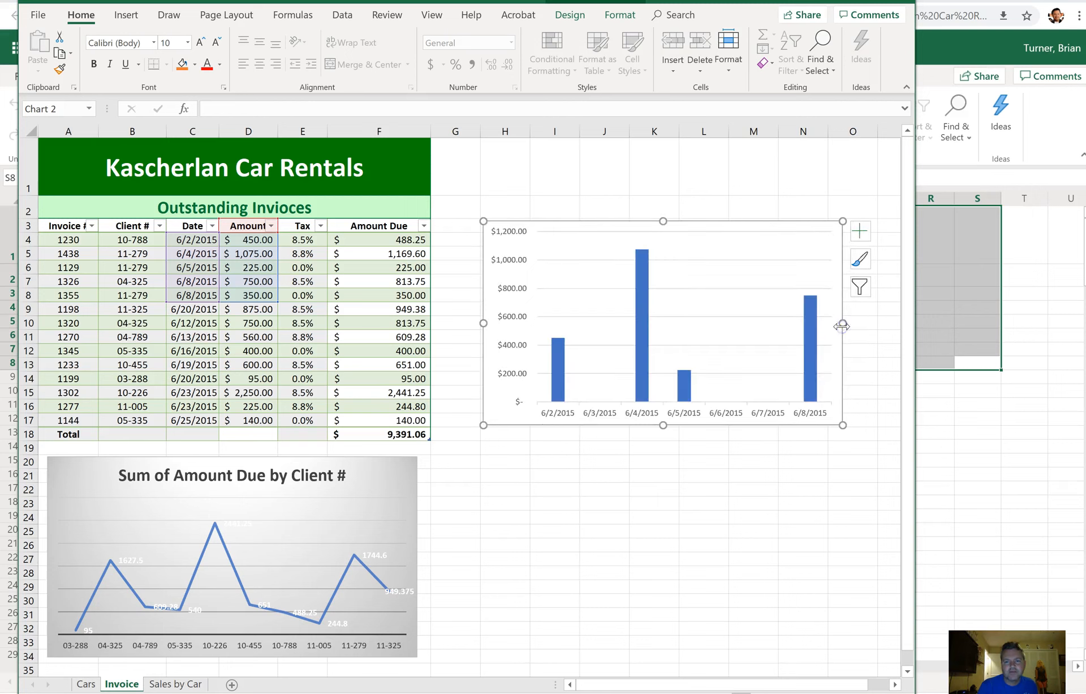
- Shorten the dated column chart to end just below row 11 and align its left edge with the start of column H
left_click_drag(660, 422, 664, 369)
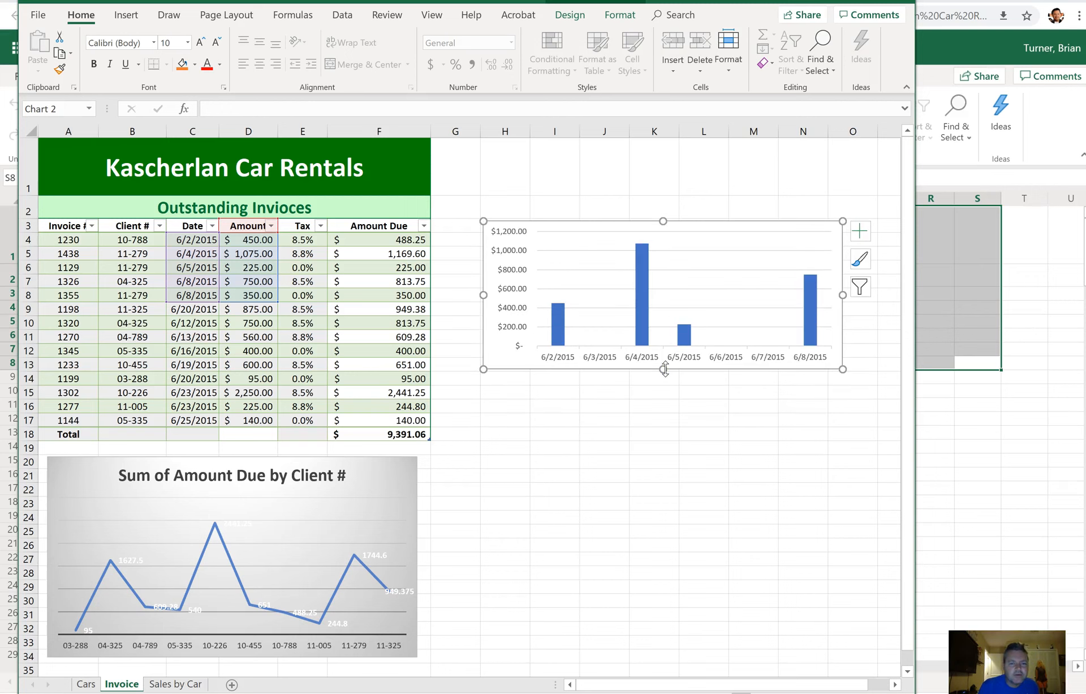
left_click(26, 336)
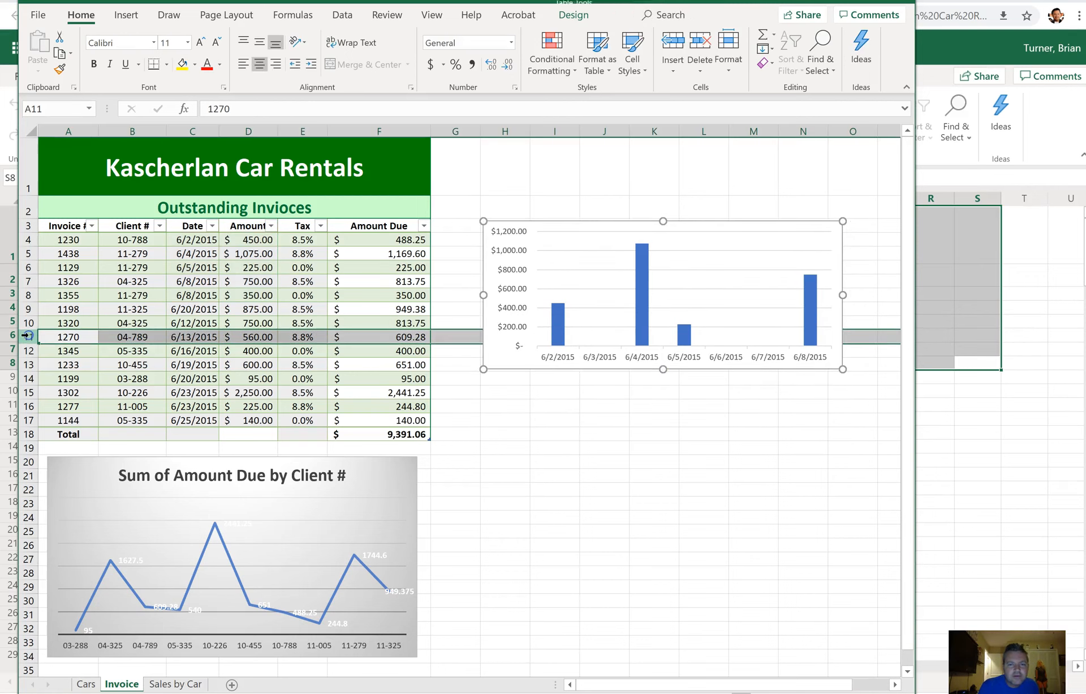
left_click(499, 354)
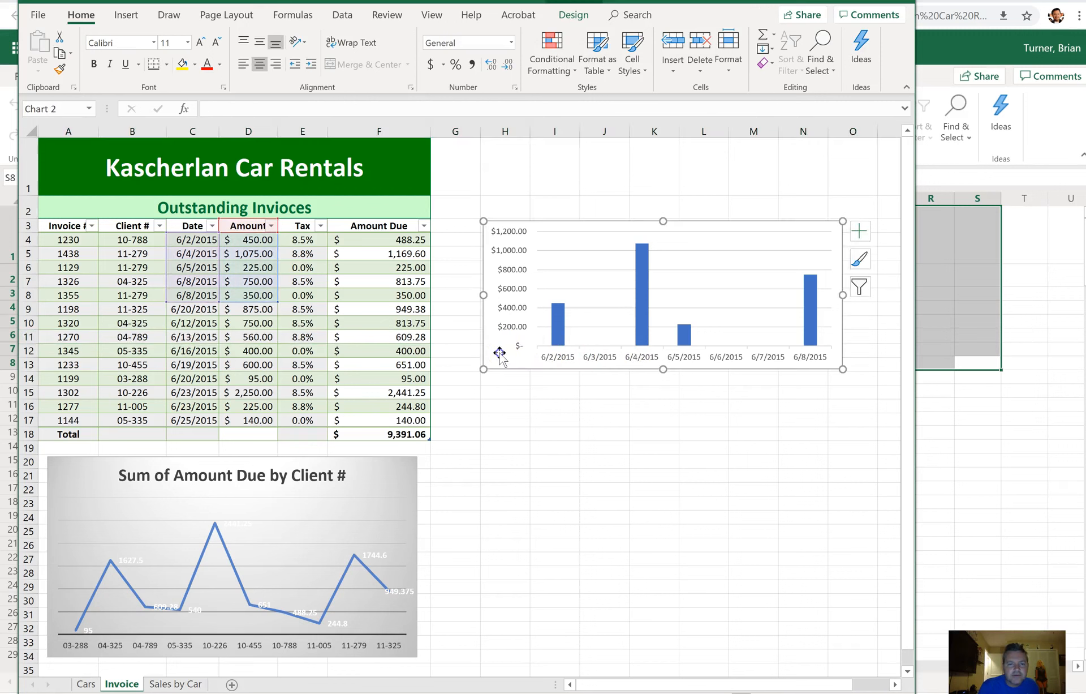
left_click_drag(663, 368, 664, 340)
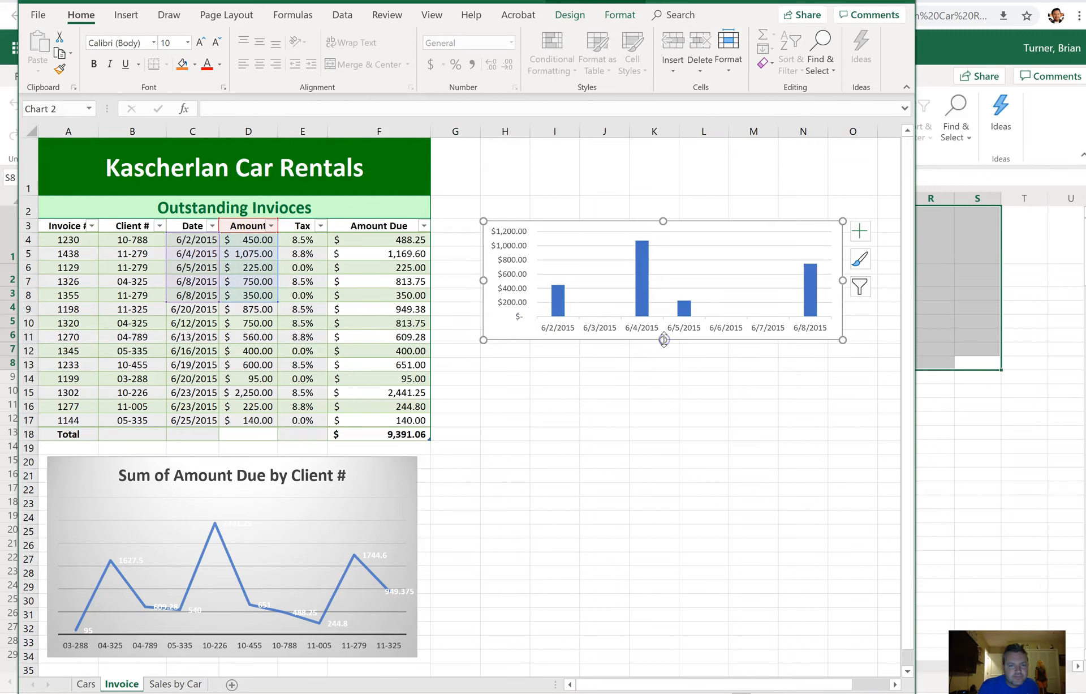
left_click(26, 337)
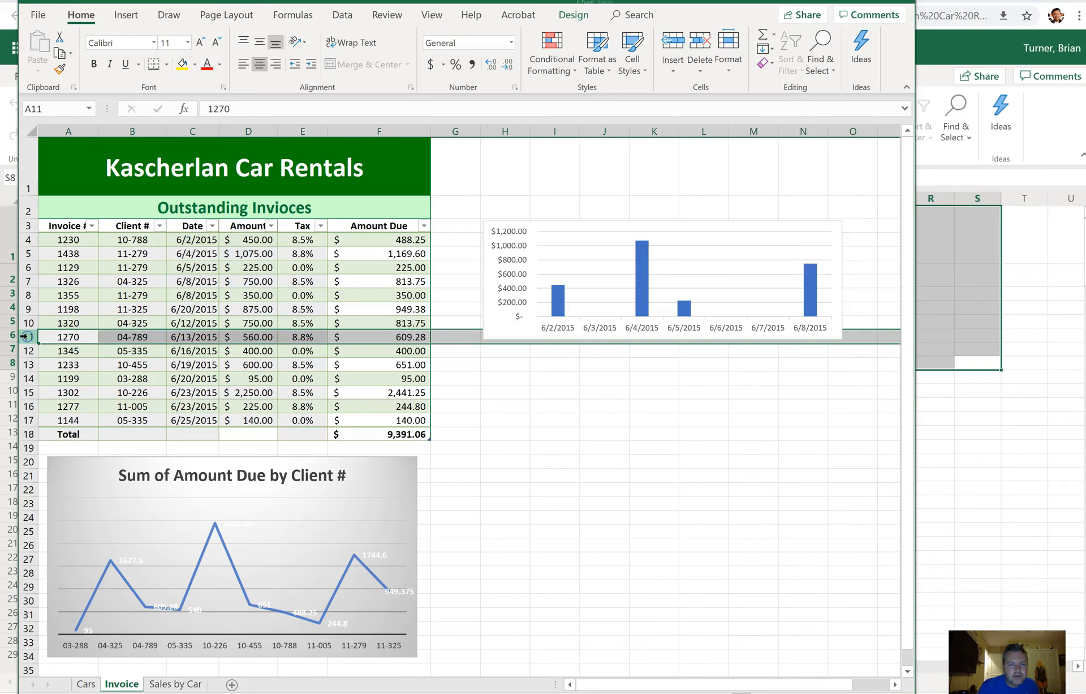
left_click(504, 331)
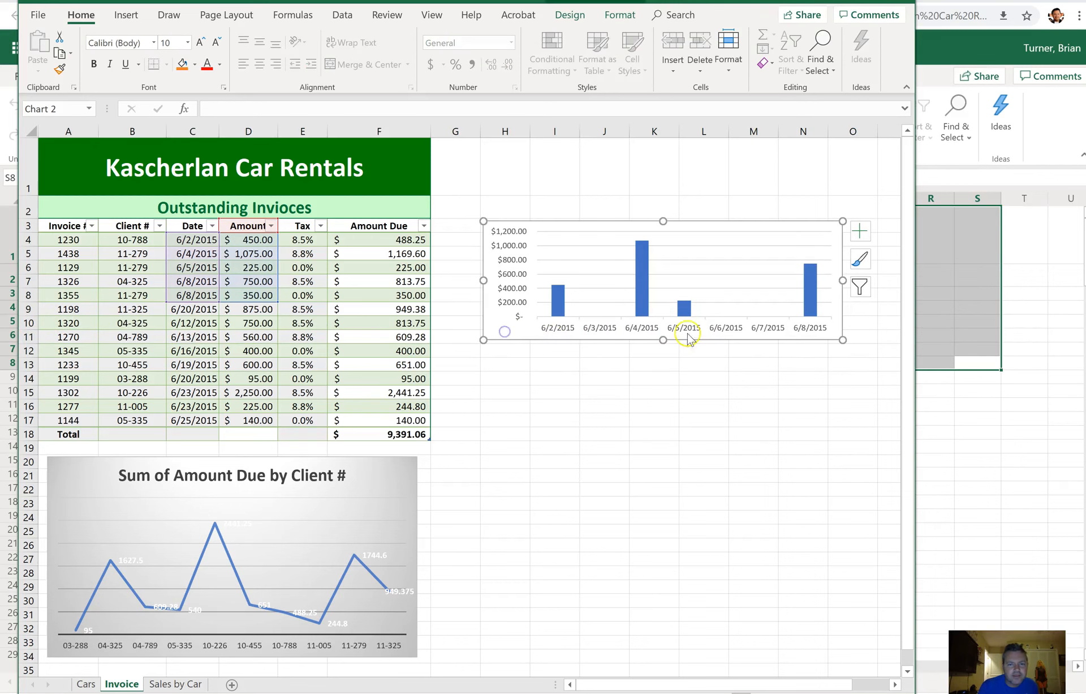
left_click_drag(665, 343, 665, 348)
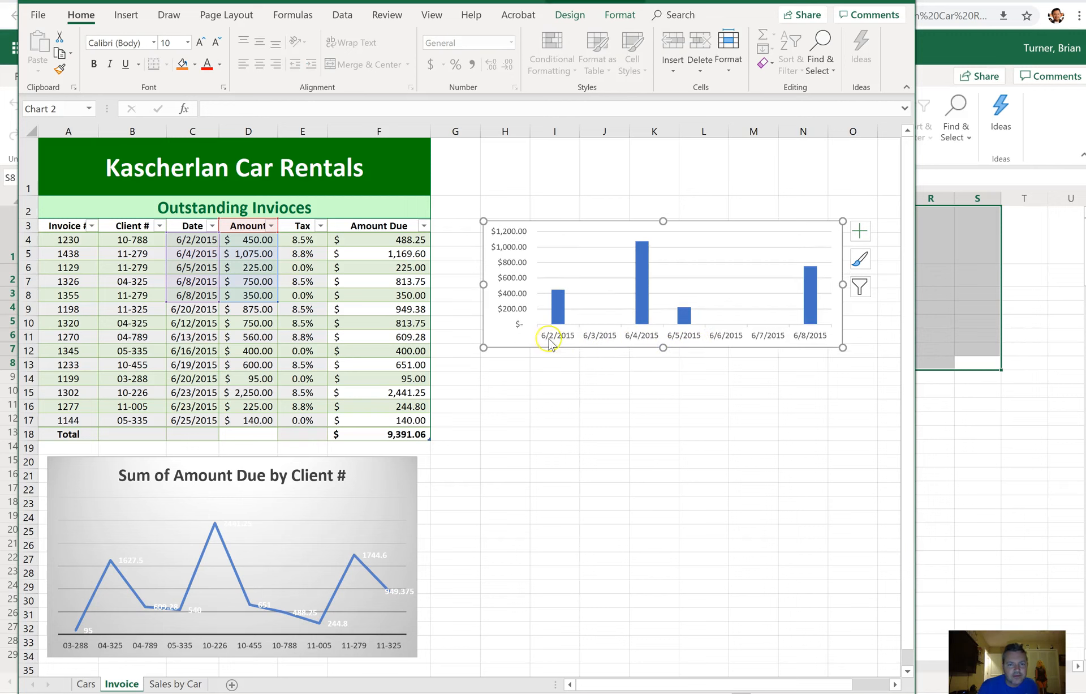
left_click_drag(485, 284, 481, 284)
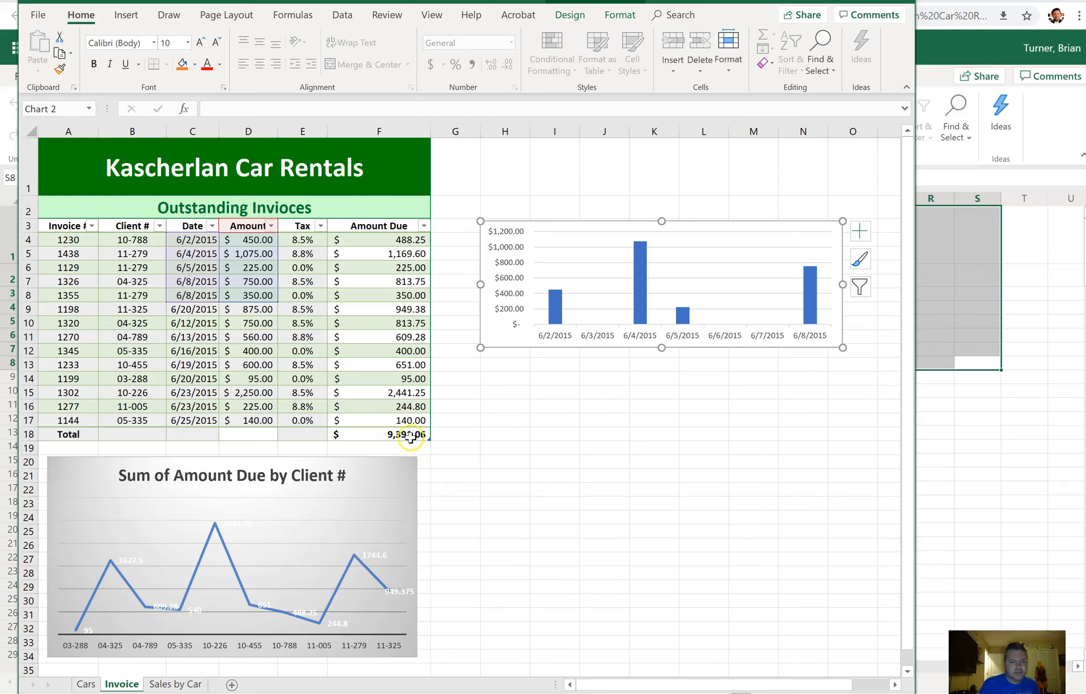
- Move the Sum of Amount Due by Client # chart to a new sheet named "Invoice Amount by client"
left_click(390, 479)
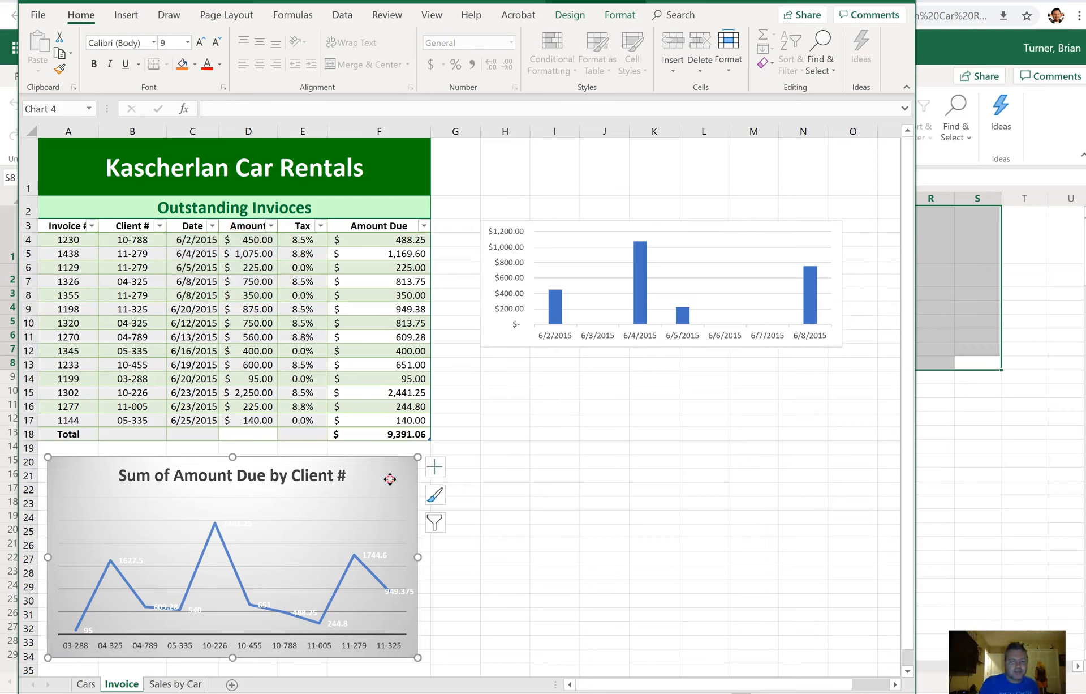
right_click(390, 479)
left_click(449, 323)
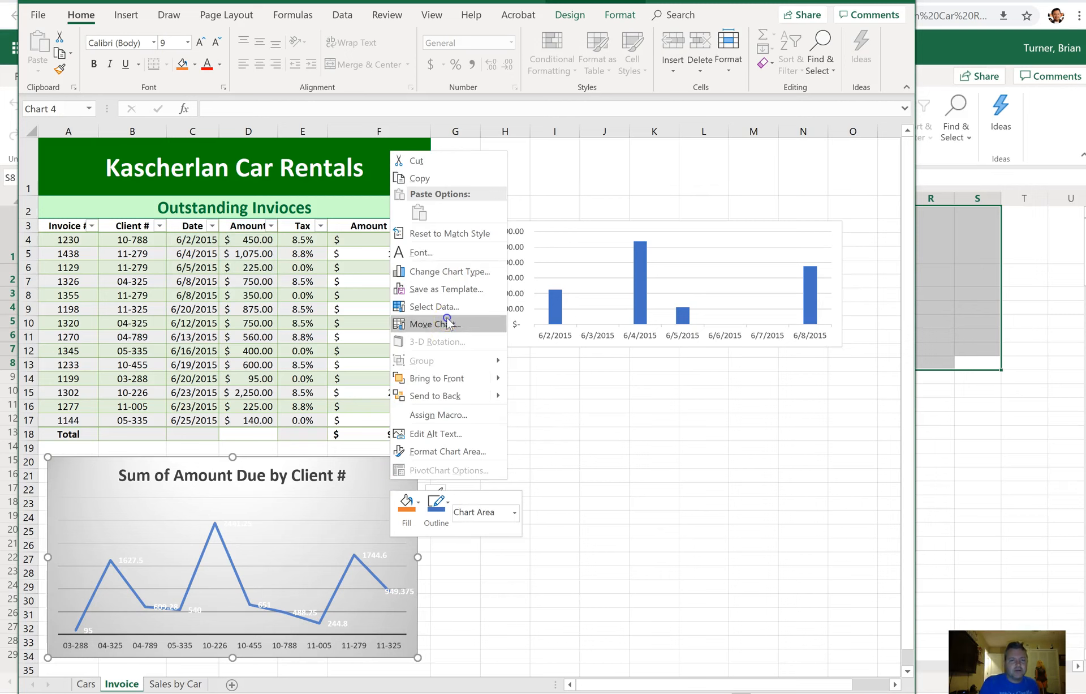
left_click(352, 290)
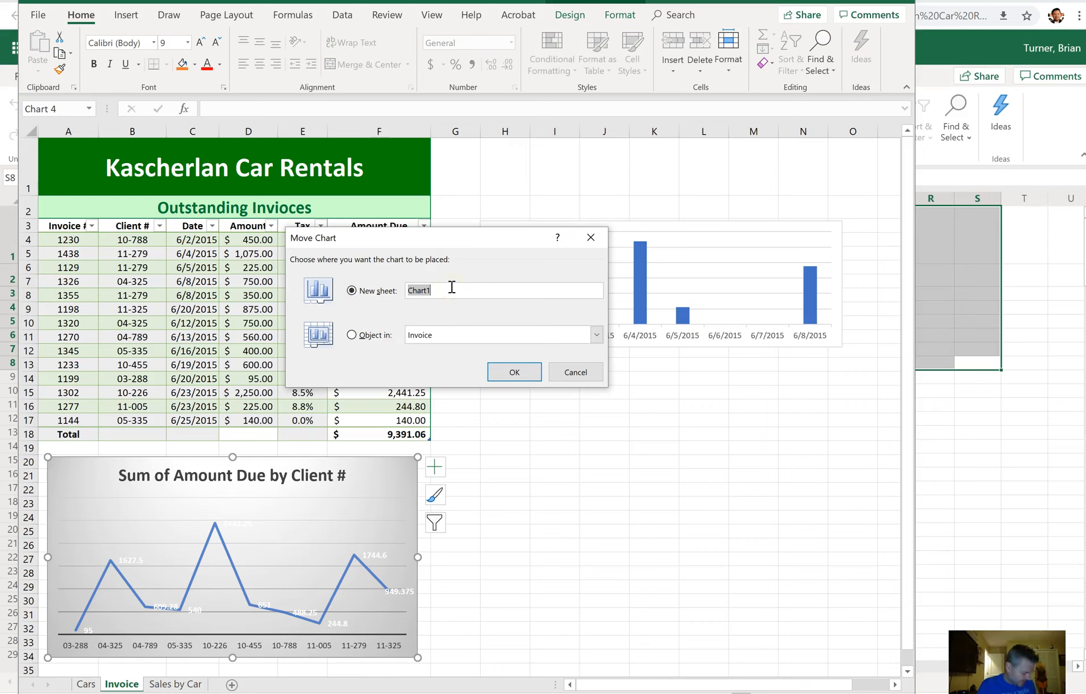
type("Invoice Amount by client")
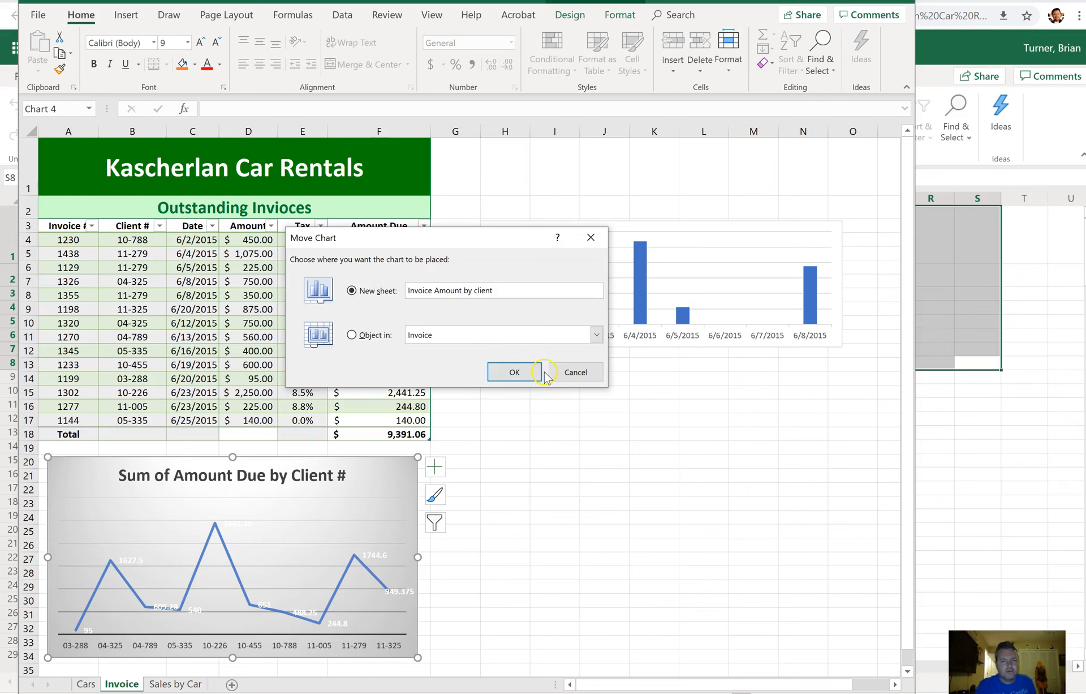
left_click(515, 372)
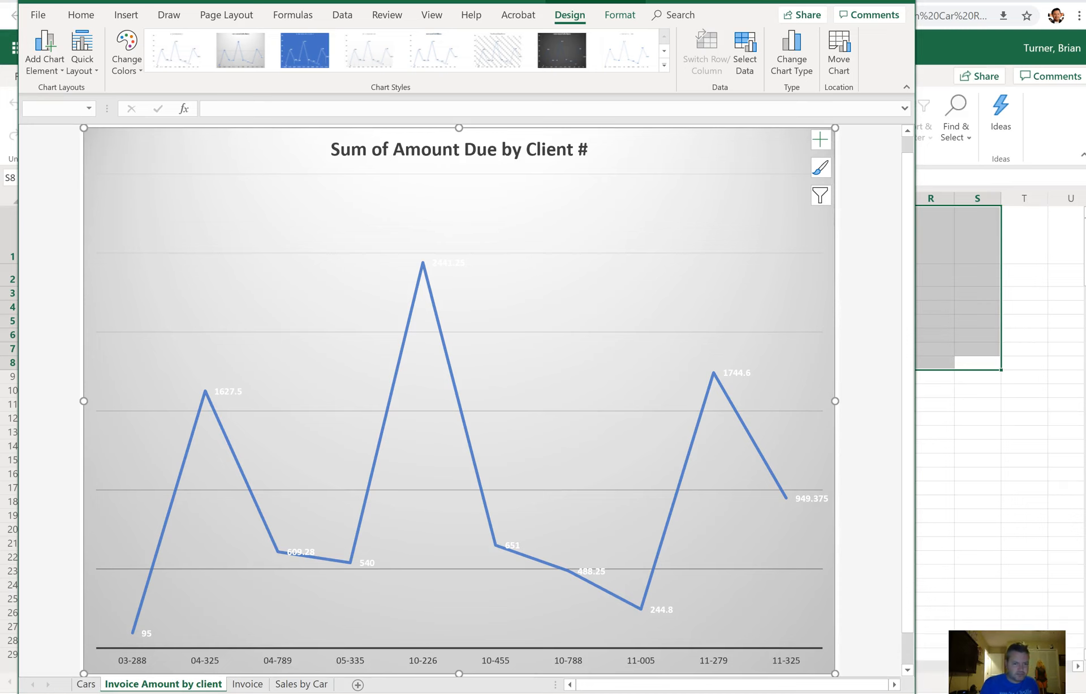
- Delete the Sales by month chart from the Sales by Car worksheet
left_click(283, 684)
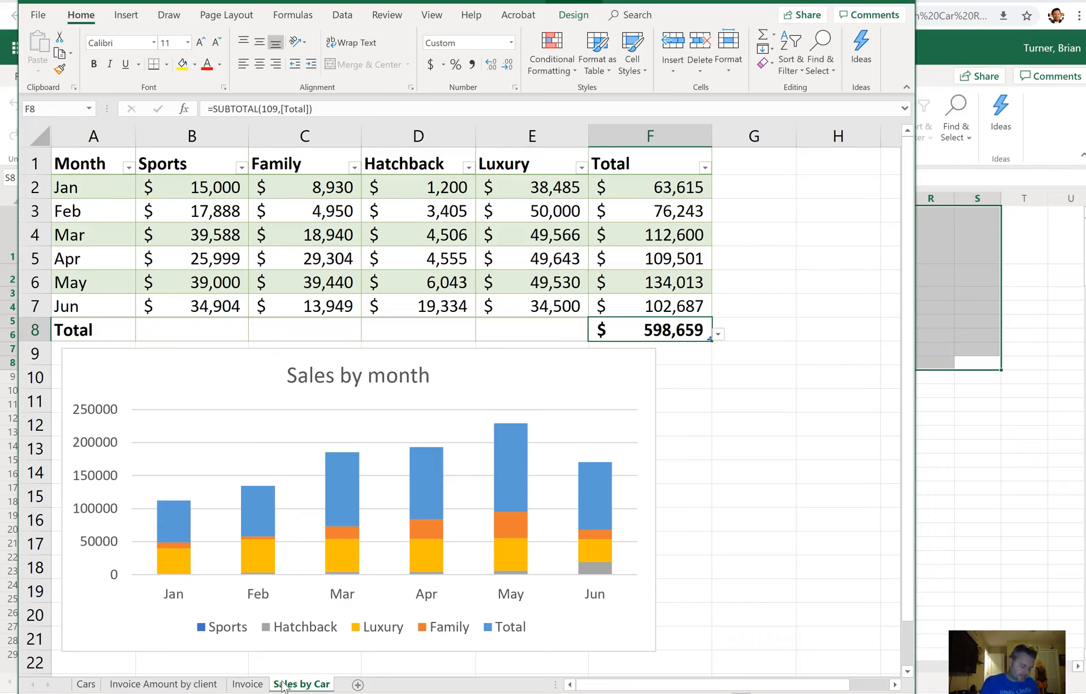
left_click(531, 375)
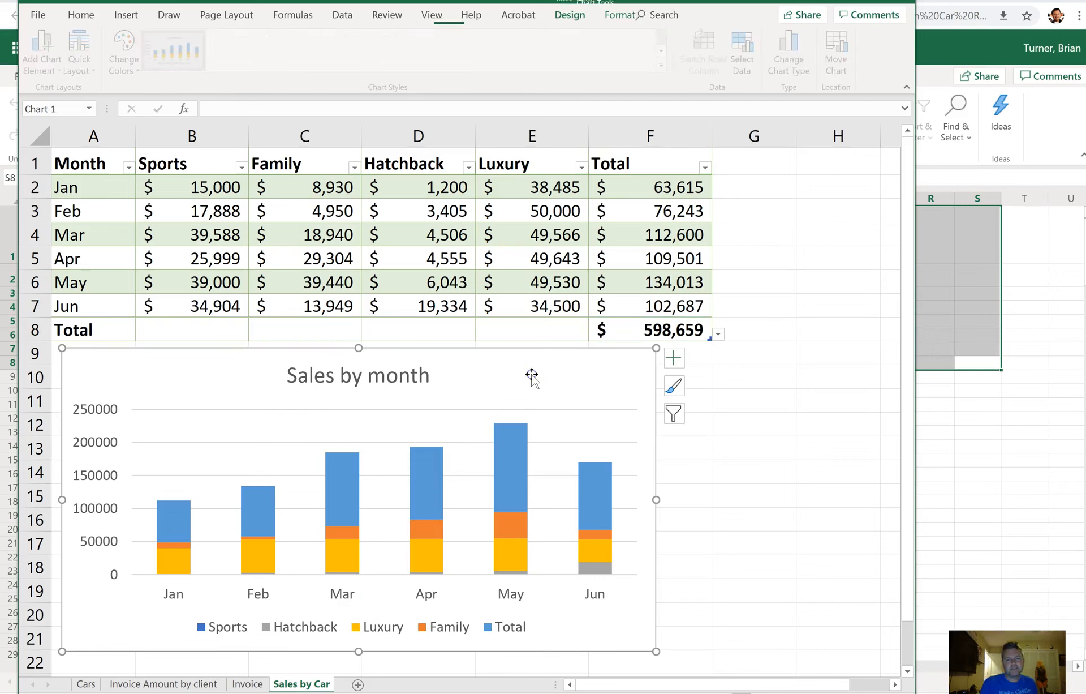
left_click(578, 365)
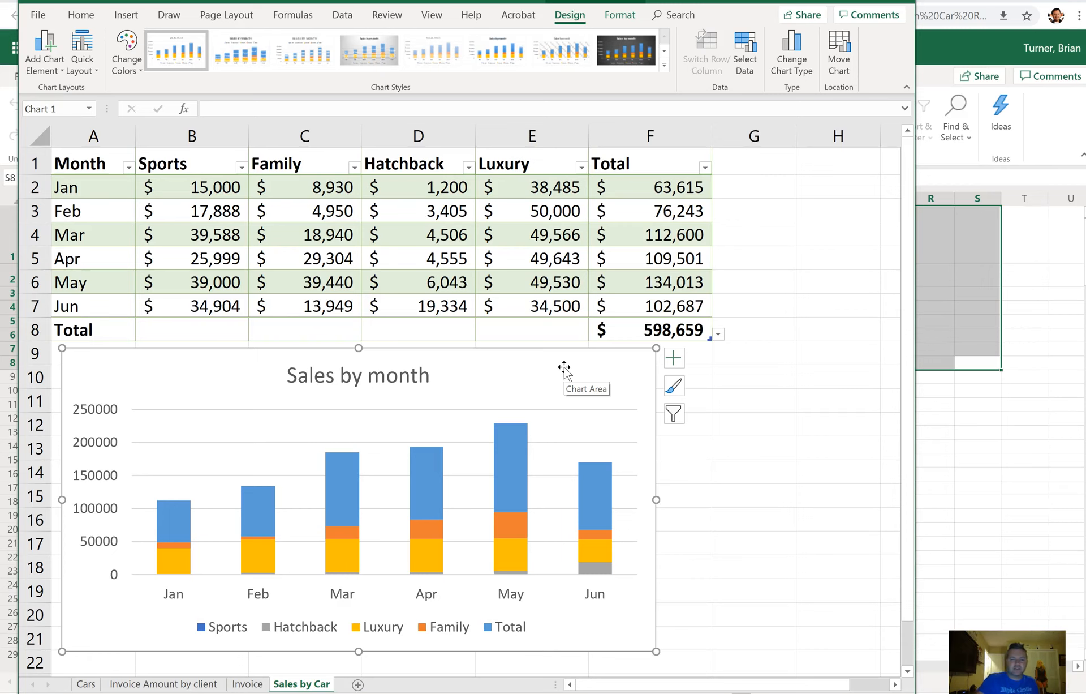
key("Delete")
left_click(314, 320)
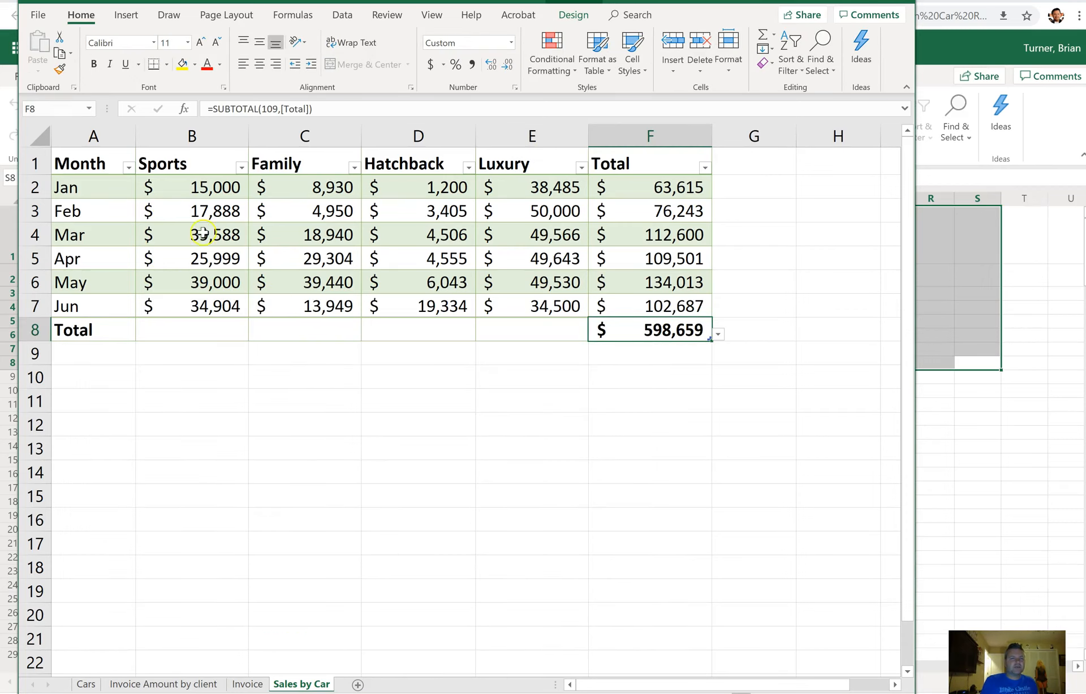
- Insert a 2-D clustered column chart from the sales table in A1:F8
left_click_drag(80, 163, 626, 330)
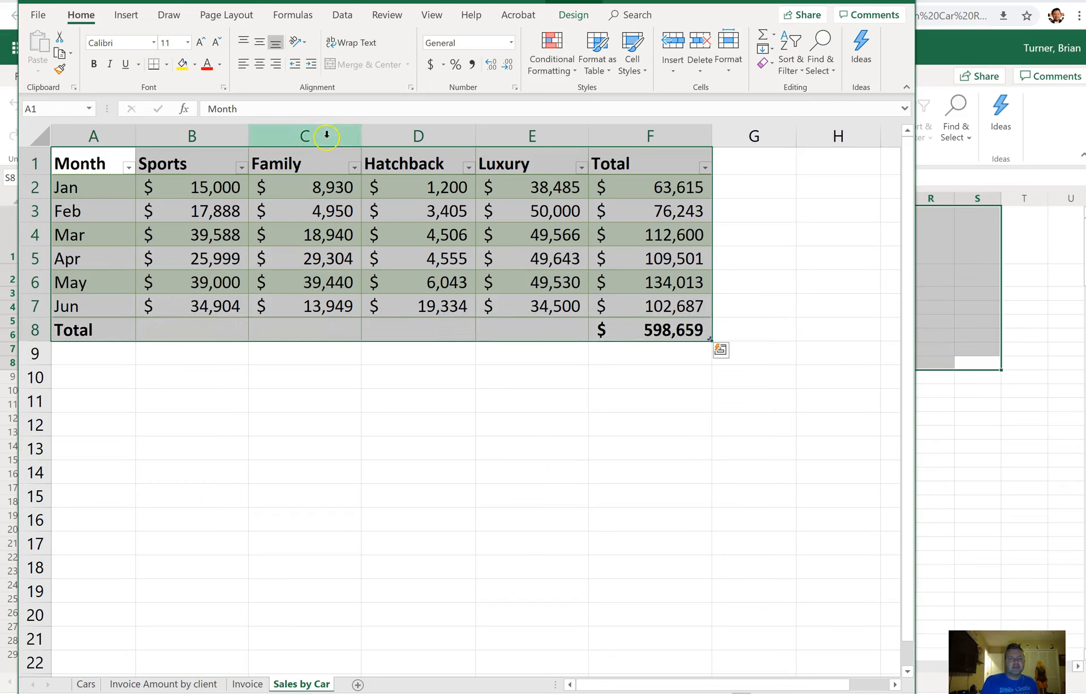
left_click(123, 14)
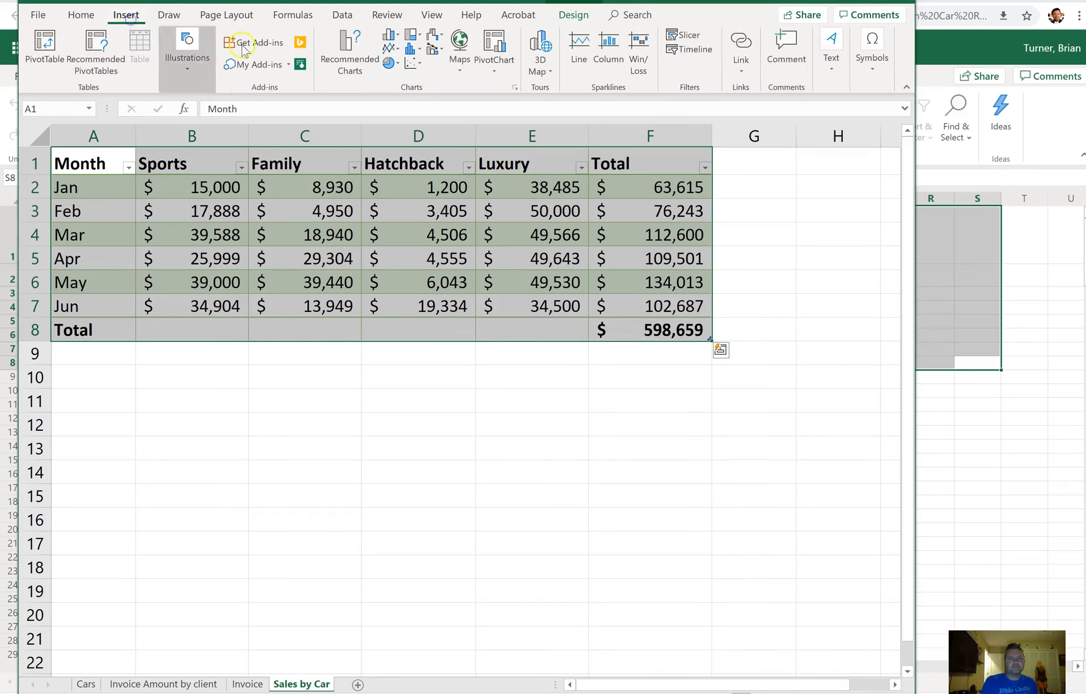
left_click(390, 35)
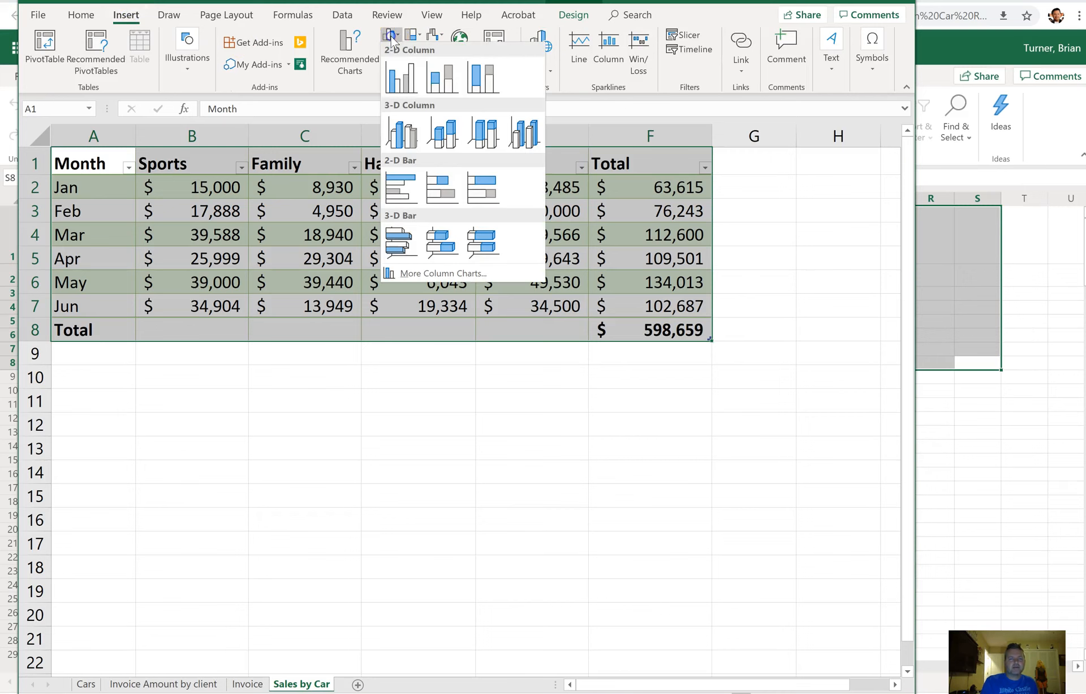
left_click(403, 78)
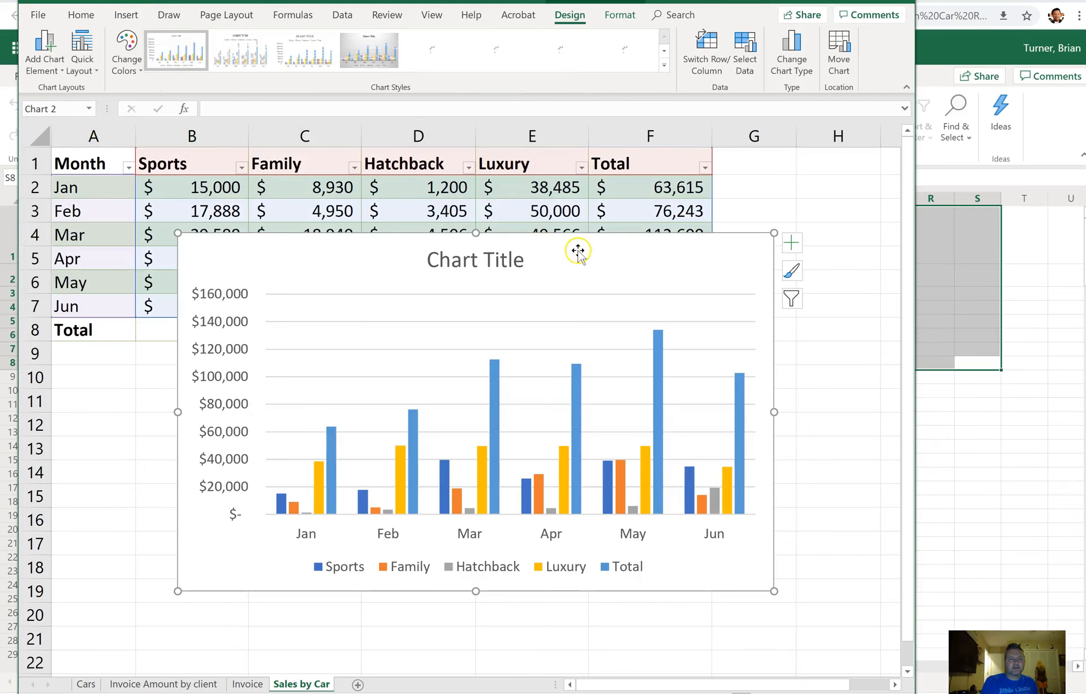
- Place the new column chart below the sales table, starting at row 9, and switch its rows and columns
left_click_drag(599, 247, 538, 366)
left_click_drag(904, 347, 904, 384)
left_click_drag(626, 347, 553, 355)
left_click(790, 346)
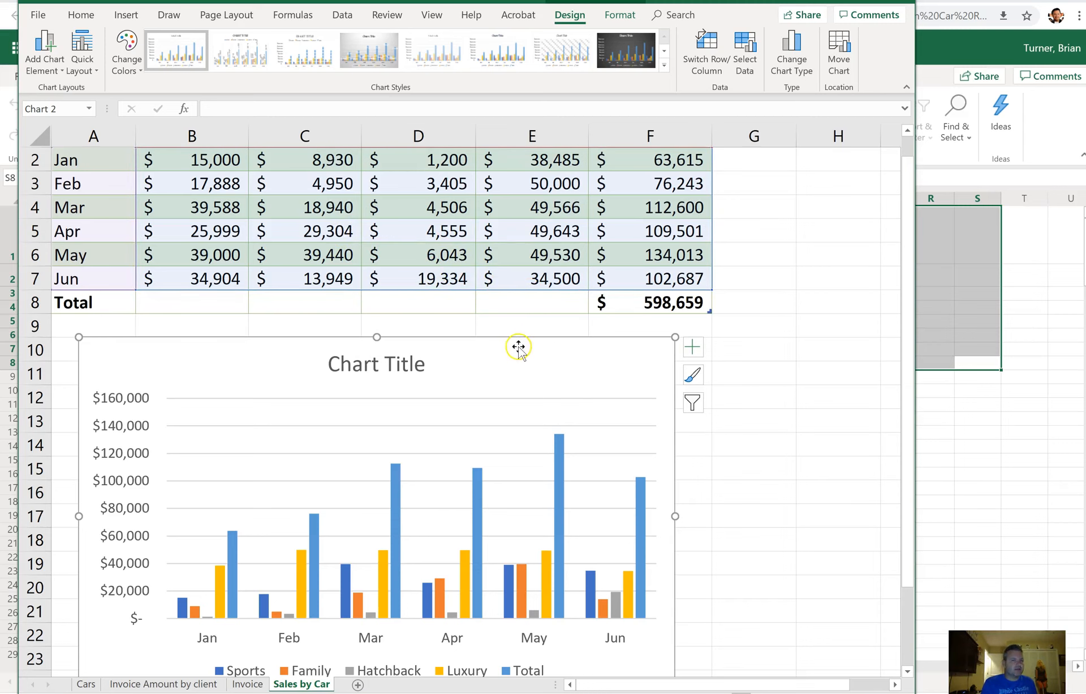
left_click_drag(519, 346, 514, 339)
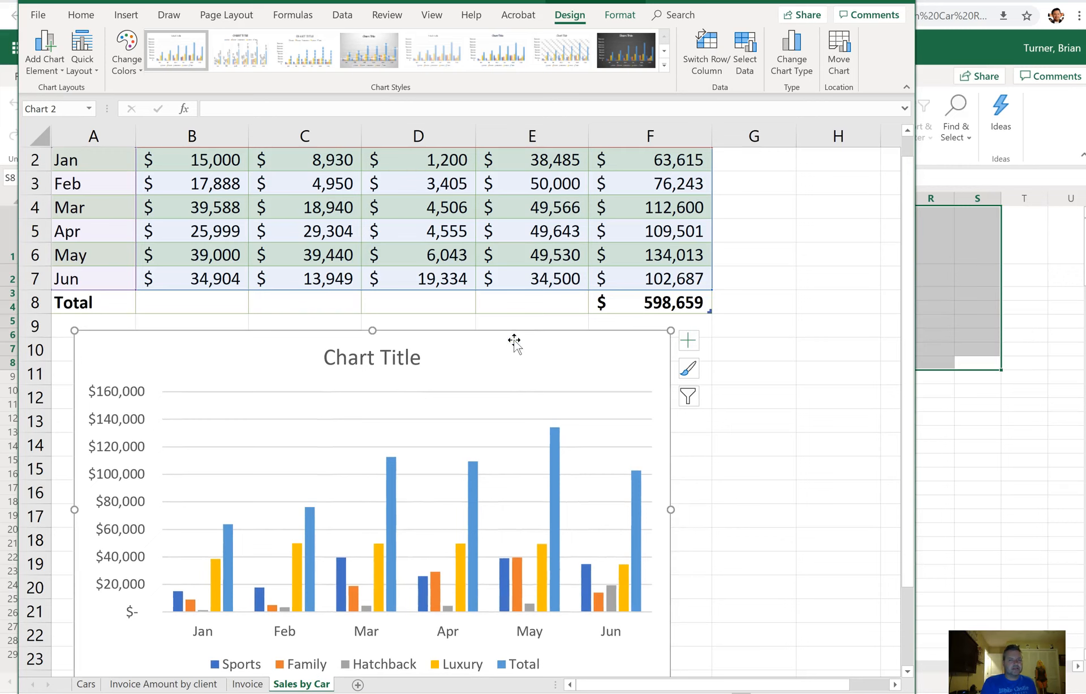
left_click(707, 72)
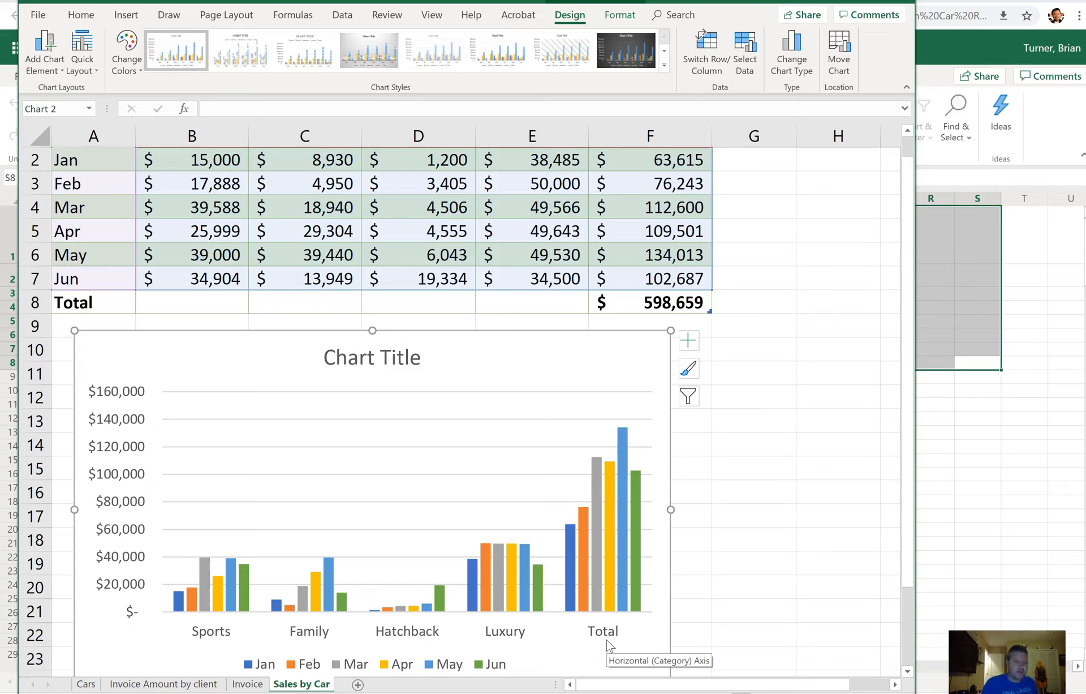
- Convert the car inventory table on the Cars worksheet to a normal range
left_click(84, 684)
left_click(286, 292)
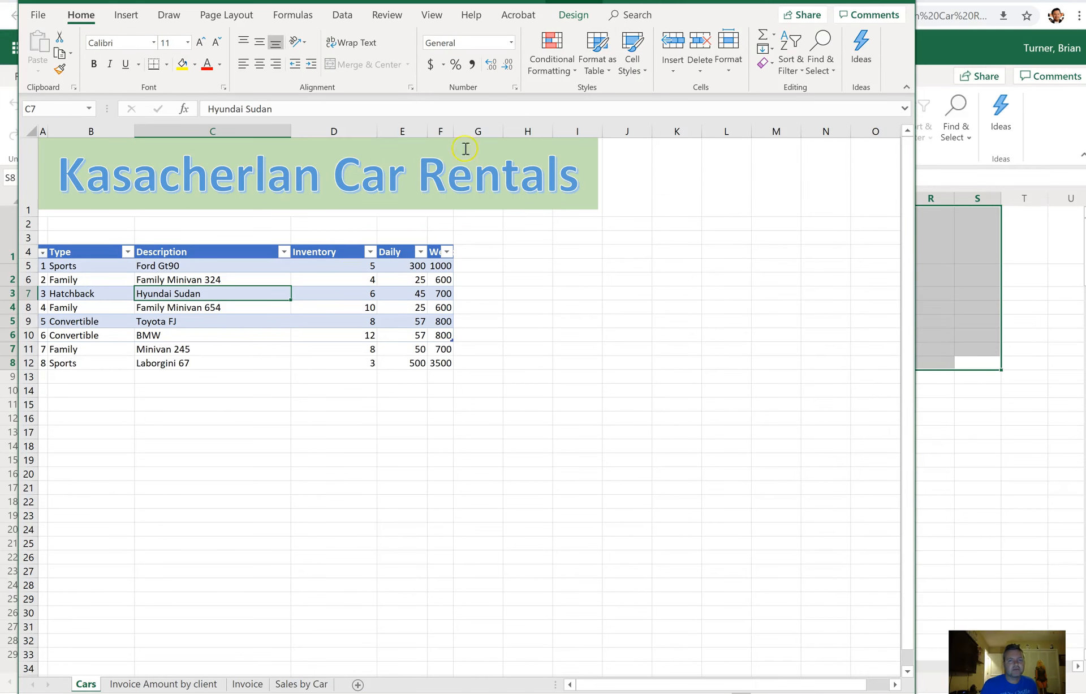
left_click(573, 15)
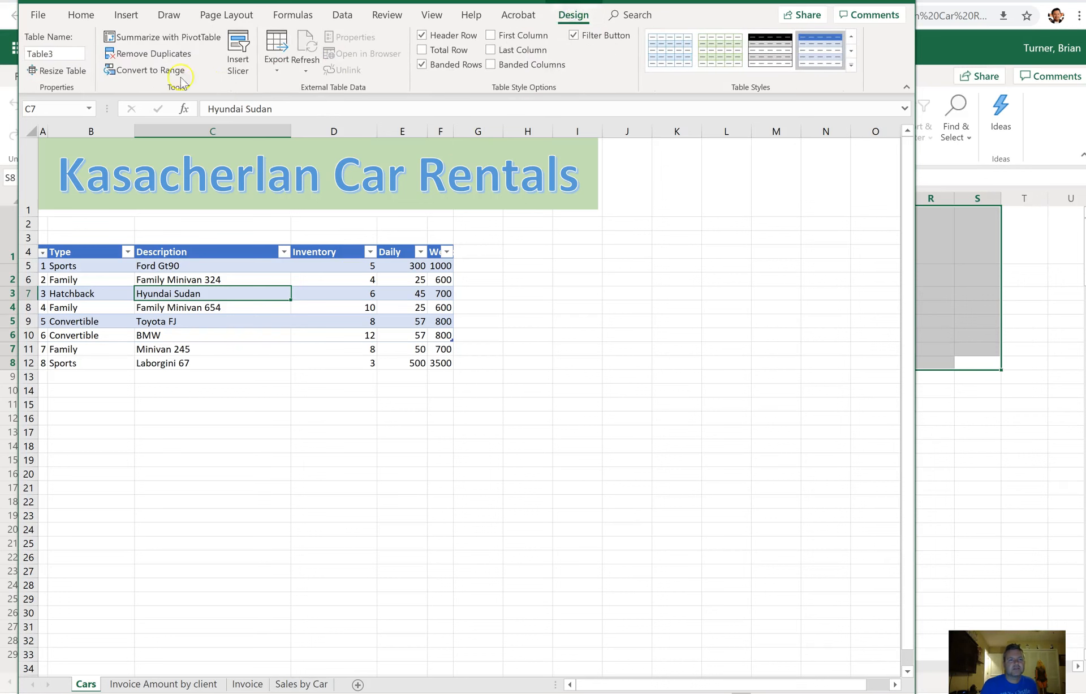
left_click(153, 75)
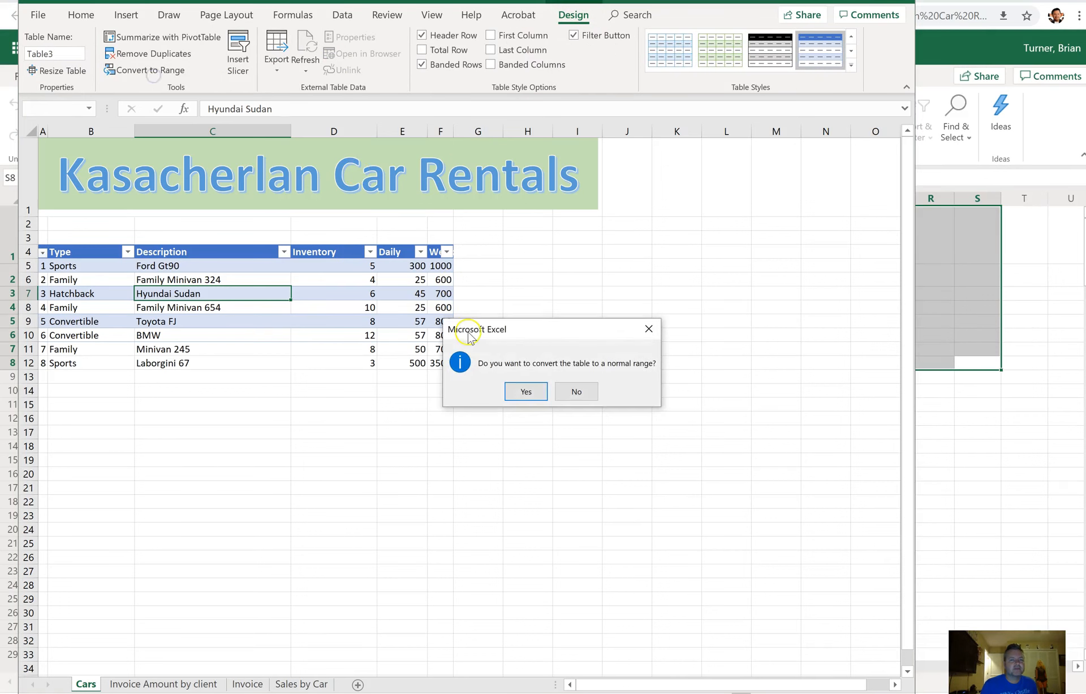
left_click(526, 392)
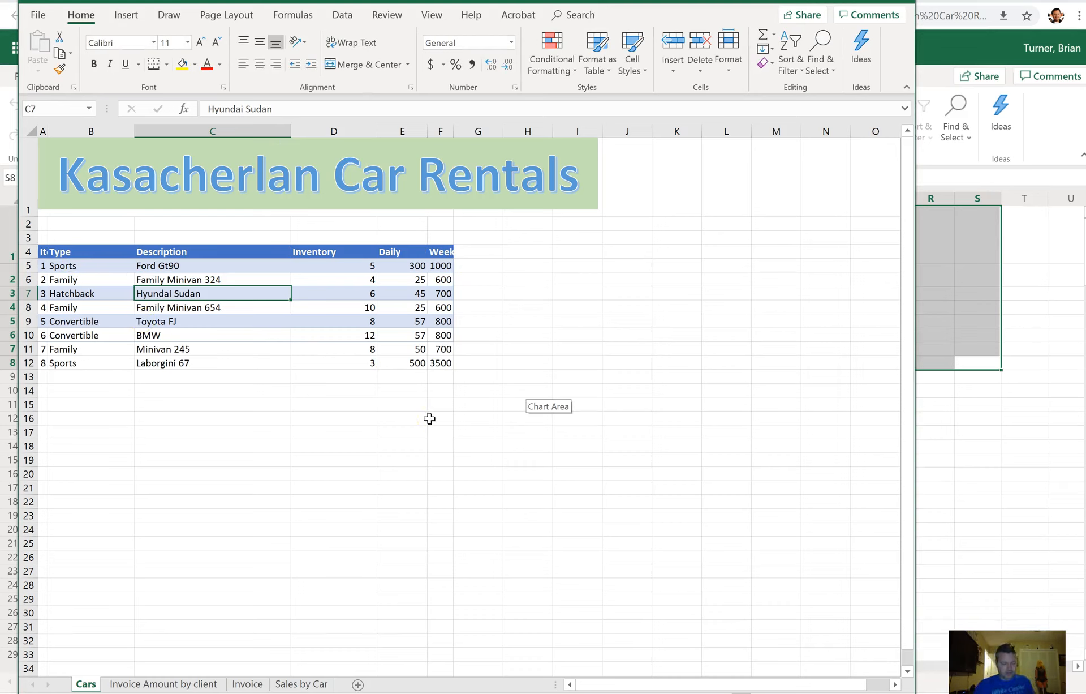
- Filter the Month column of the table on the Sales by Car worksheet to show only May and Jun
left_click(302, 684)
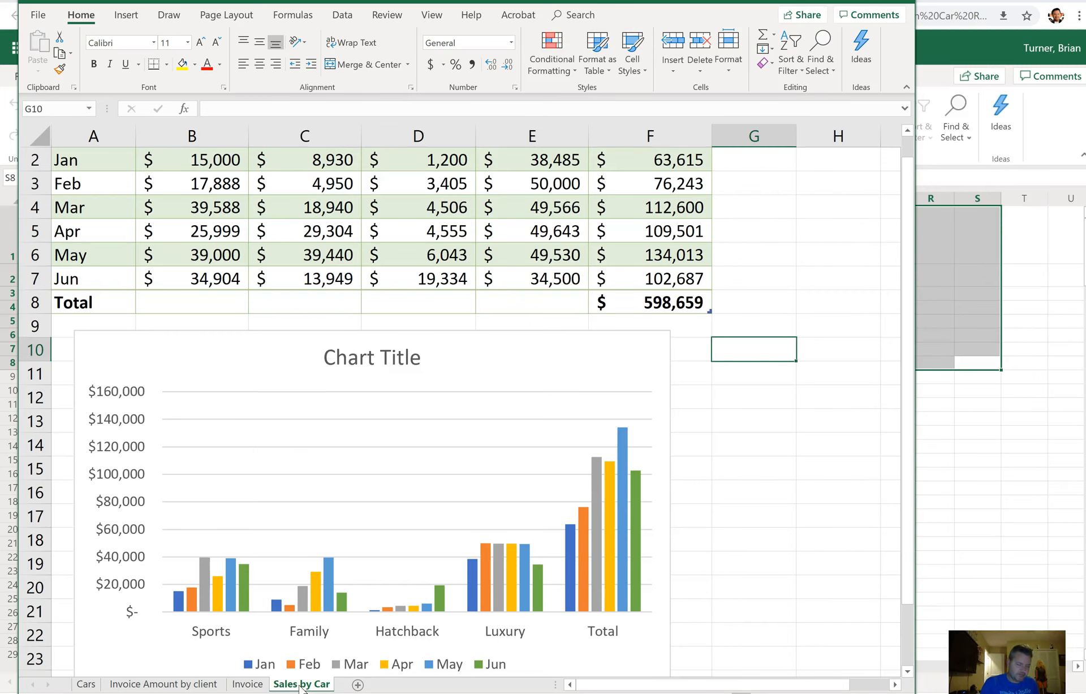
left_click(911, 145)
left_click(126, 169)
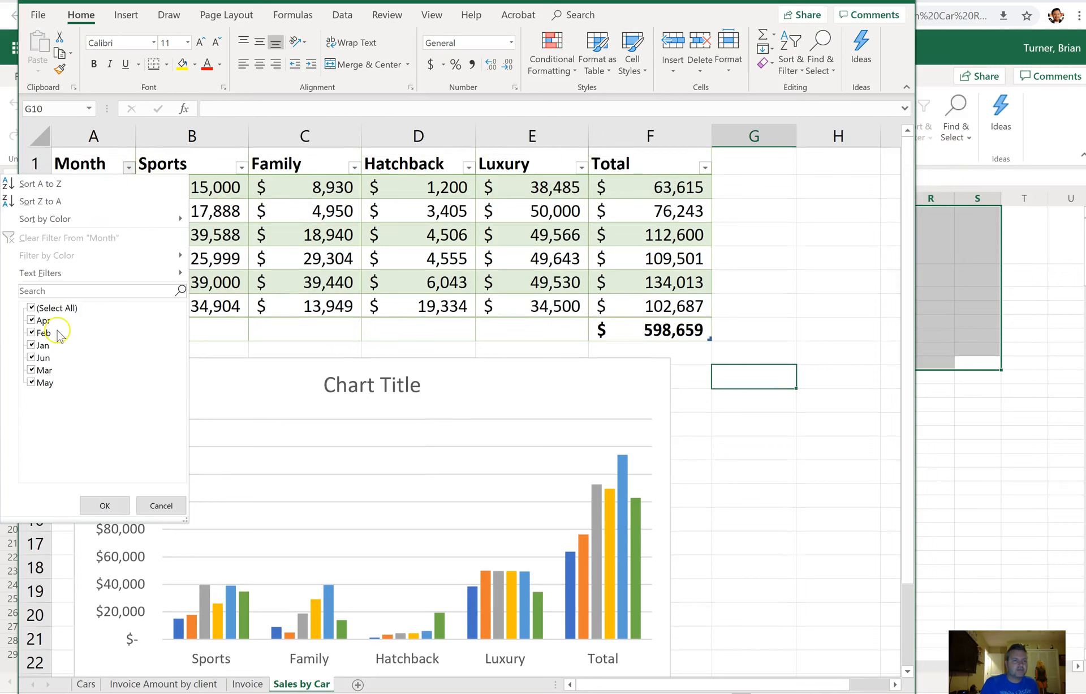
left_click(32, 308)
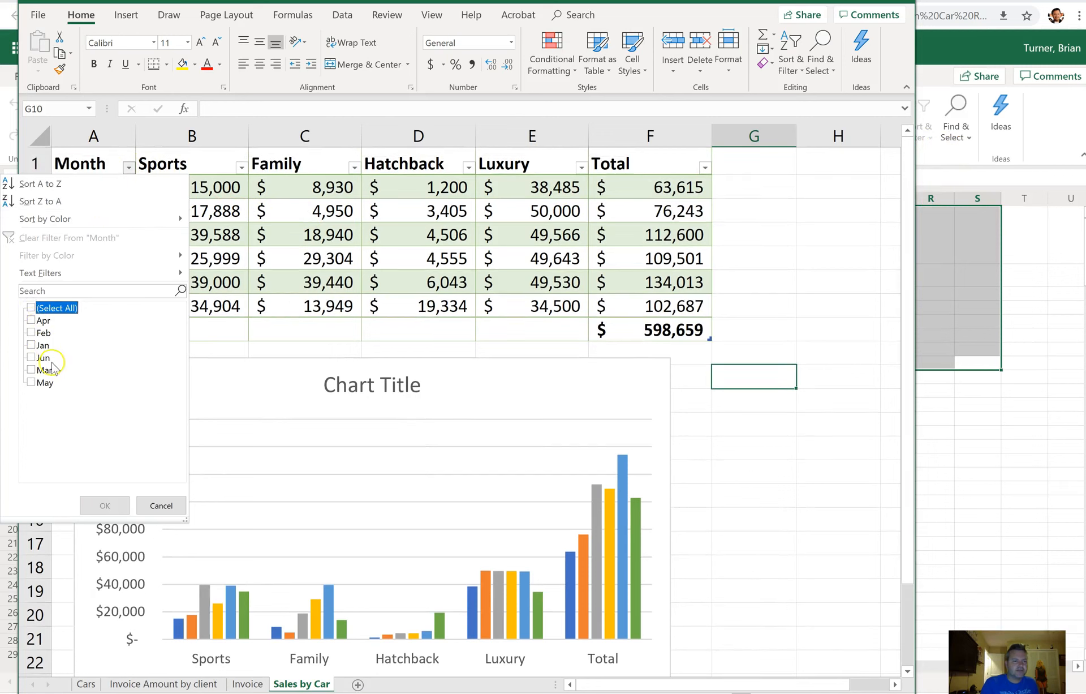
left_click(32, 382)
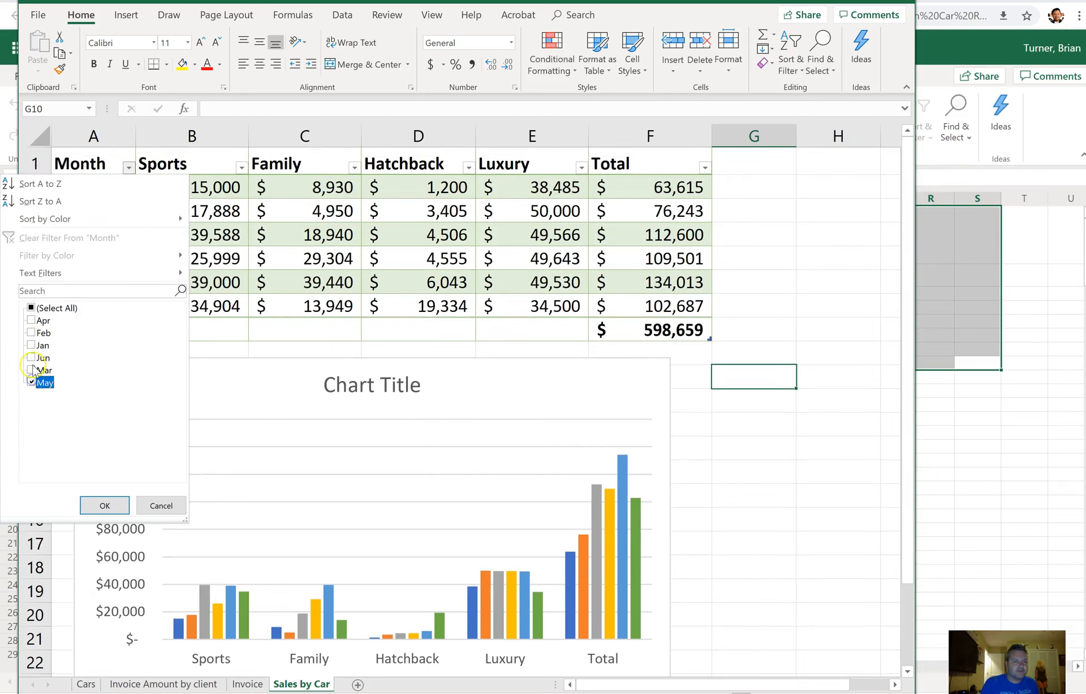
left_click(31, 357)
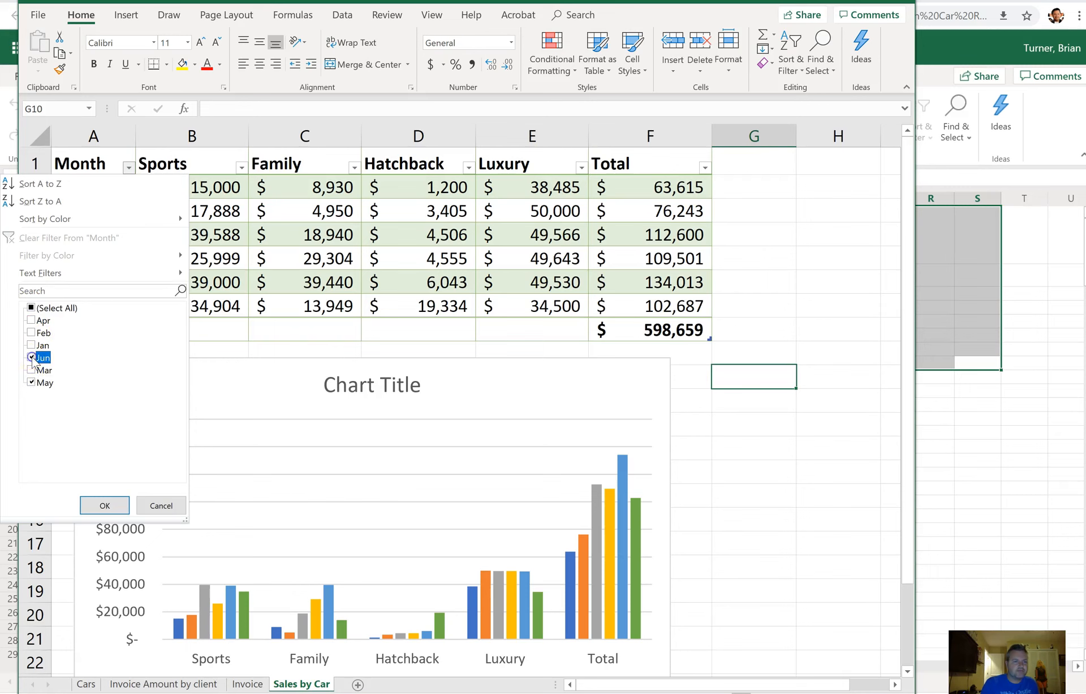
left_click(105, 504)
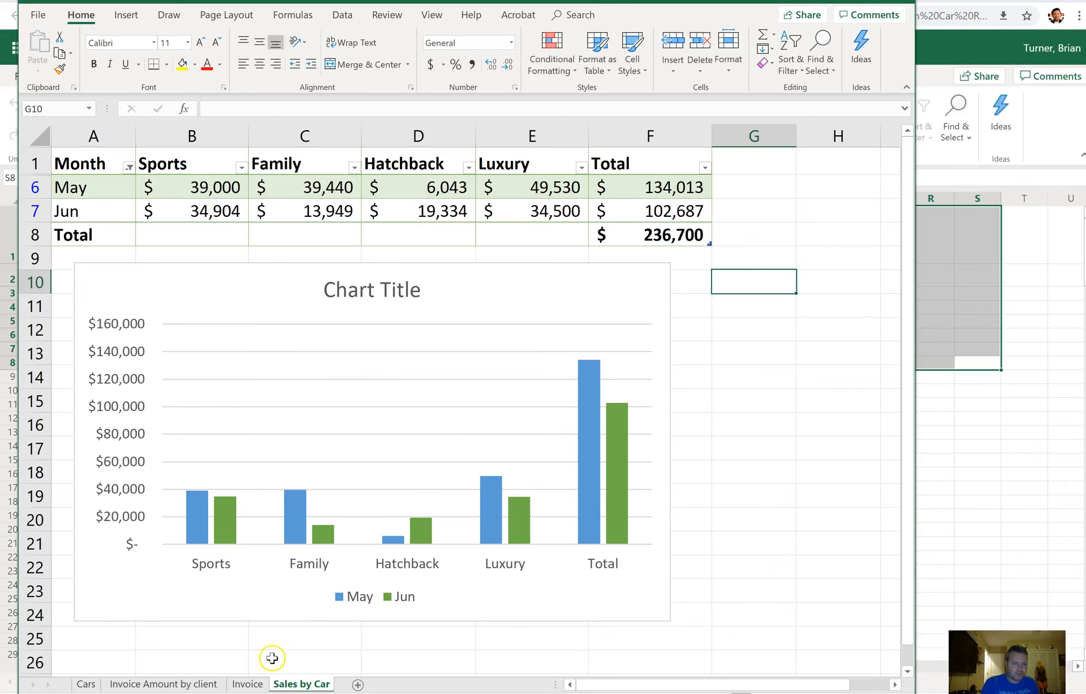
- Add only a primary vertical axis title to the column chart on the Invoice worksheet
left_click(247, 683)
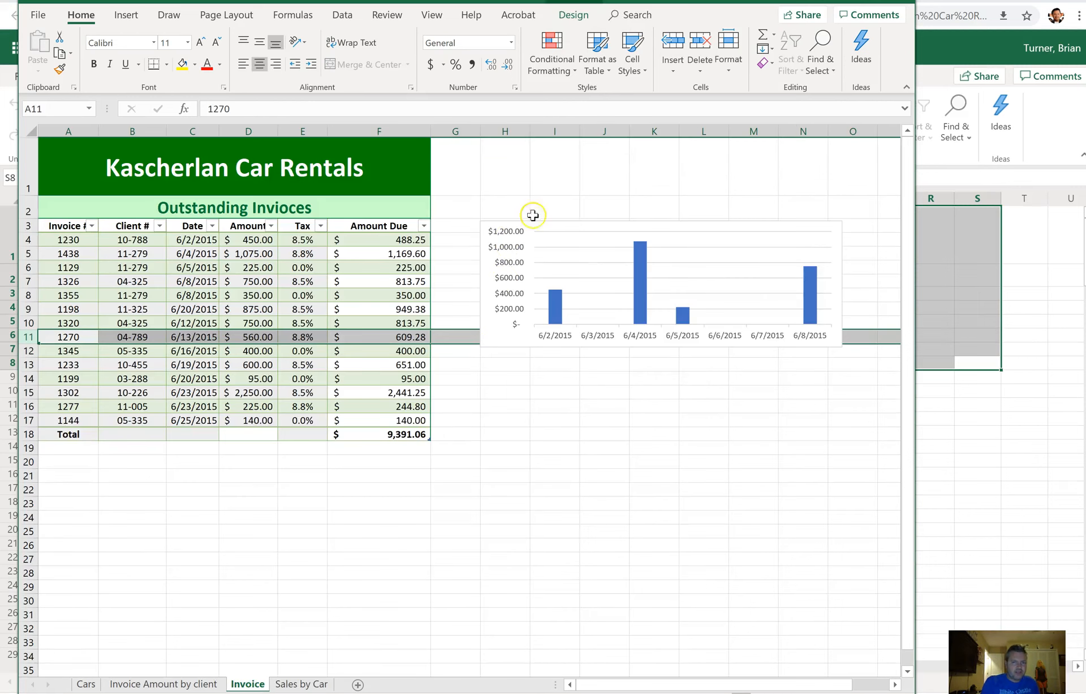
left_click(496, 328)
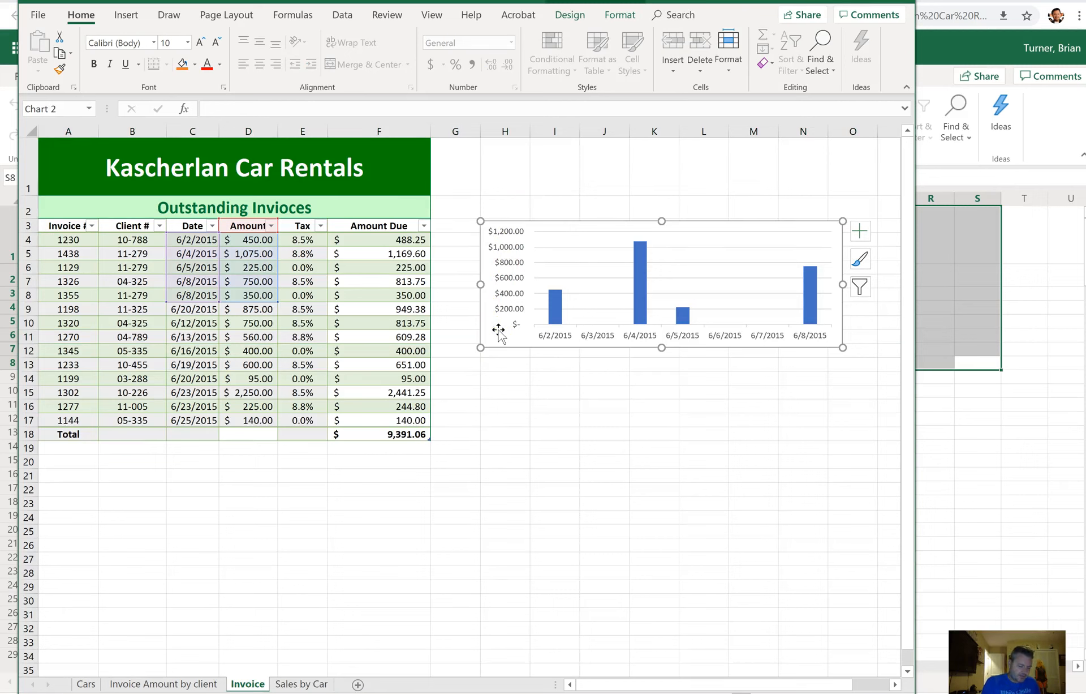
left_click(864, 235)
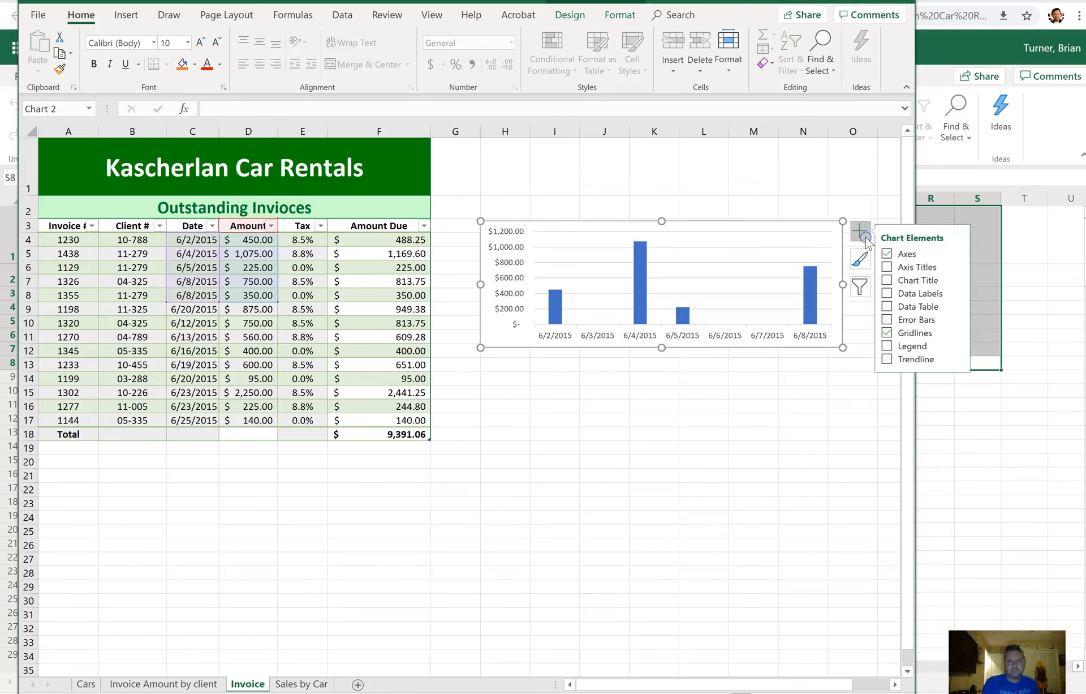
left_click(888, 267)
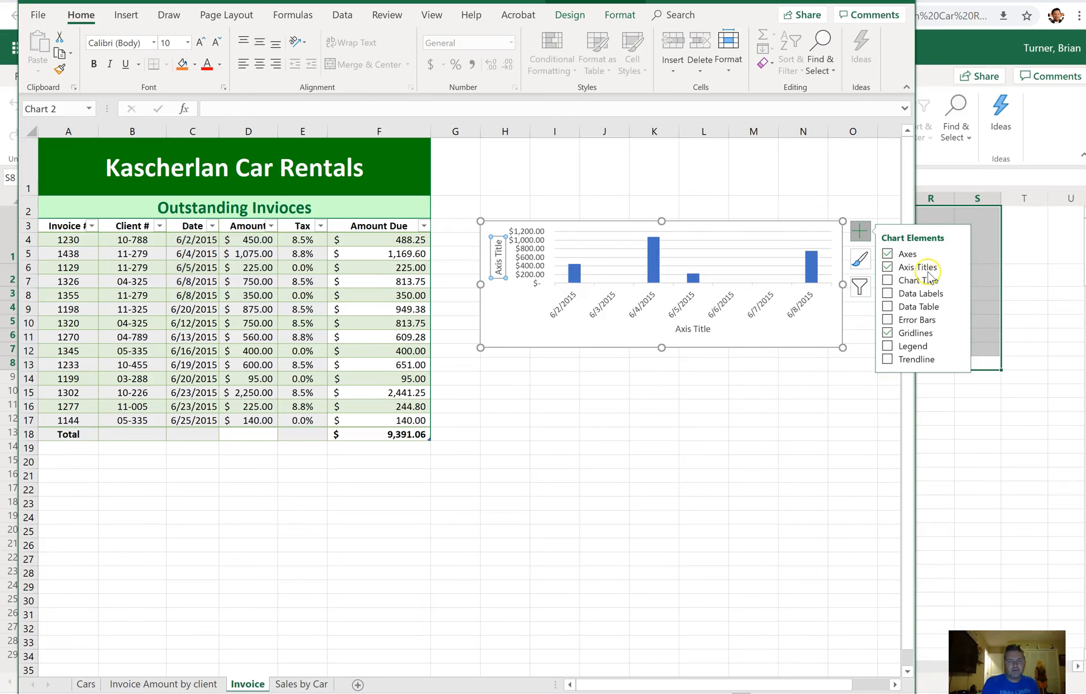
left_click(960, 267)
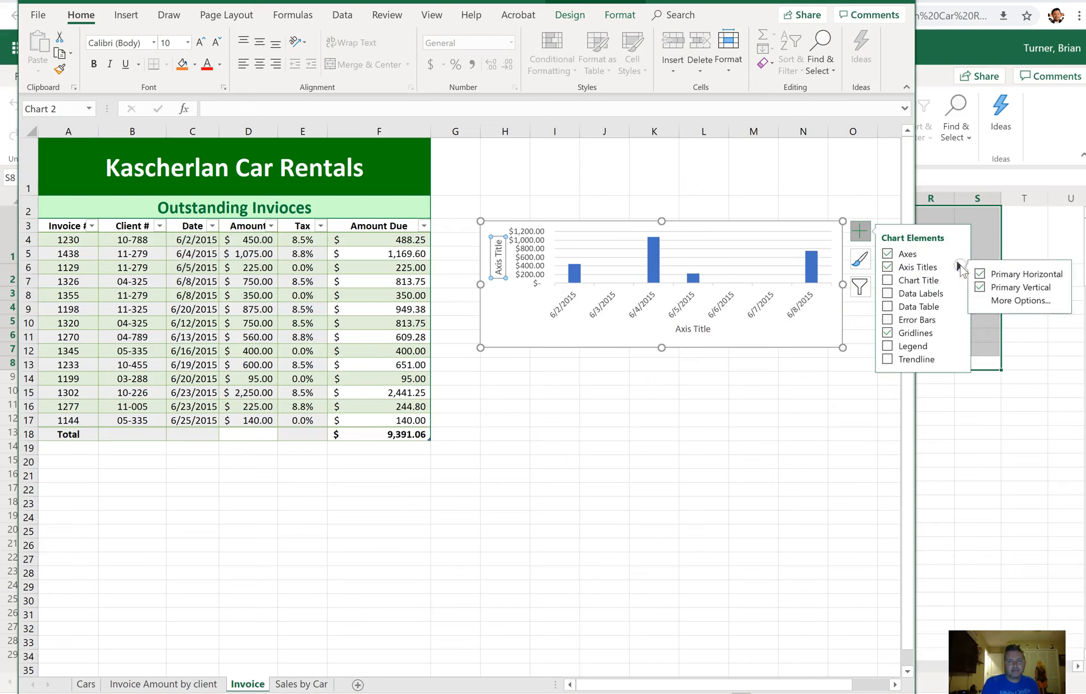
left_click(984, 274)
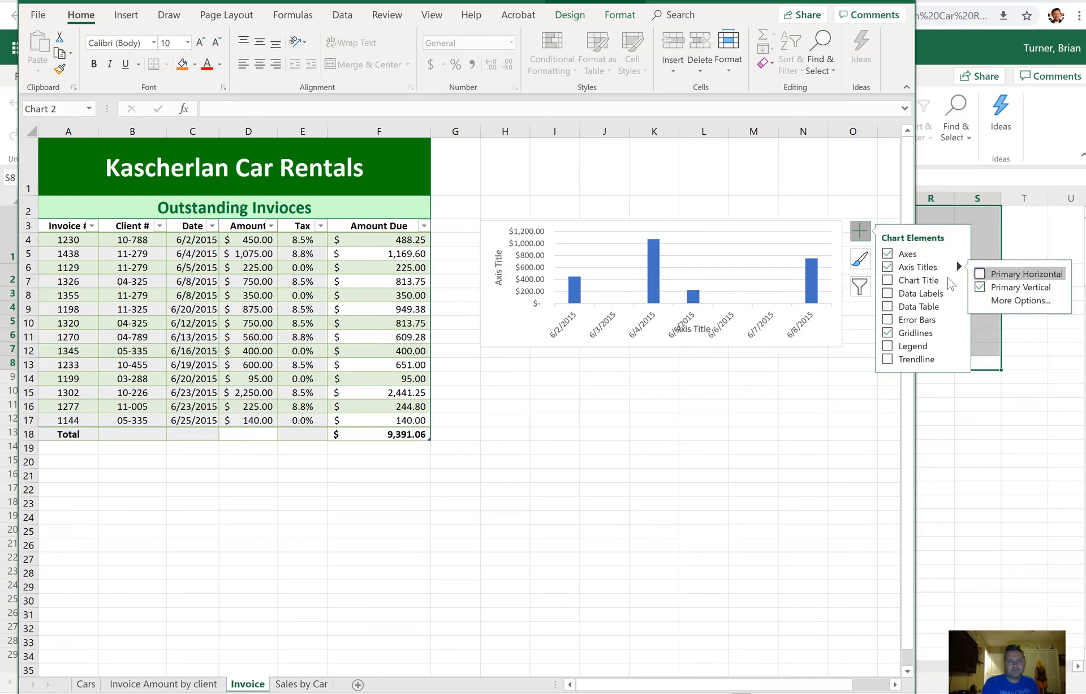
- Replace the vertical axis title text of the invoice chart with "Amount"
left_click(498, 265)
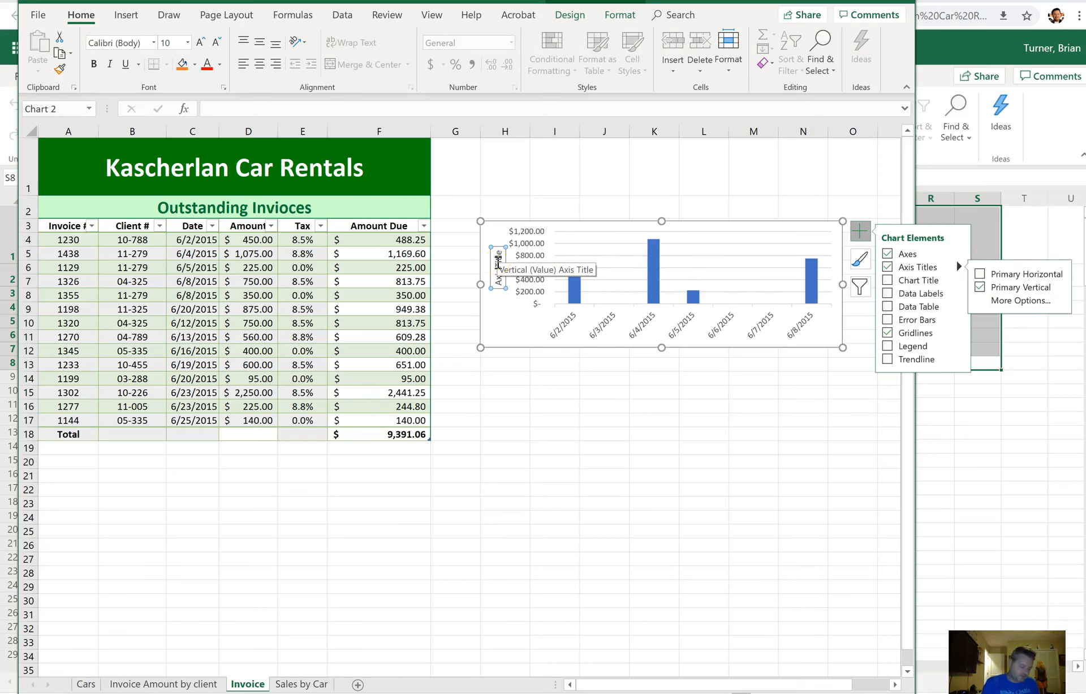
double_click(498, 262)
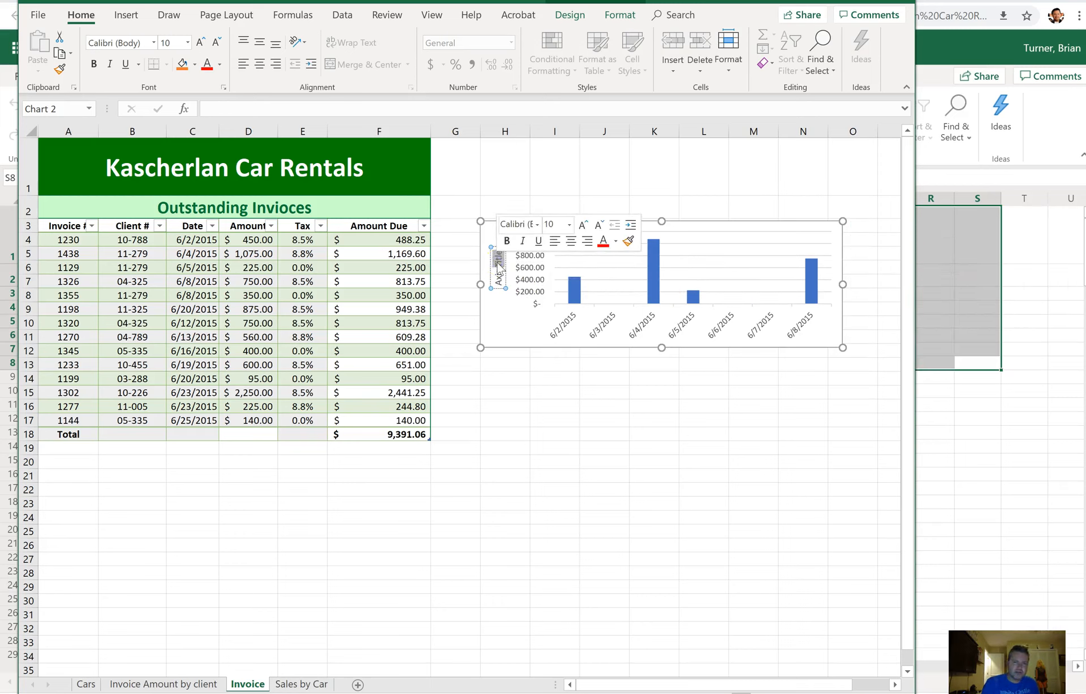
key("BackSpace")
key("BackSpace")
key("BackSpace")
key("BackSpace")
key("BackSpace")
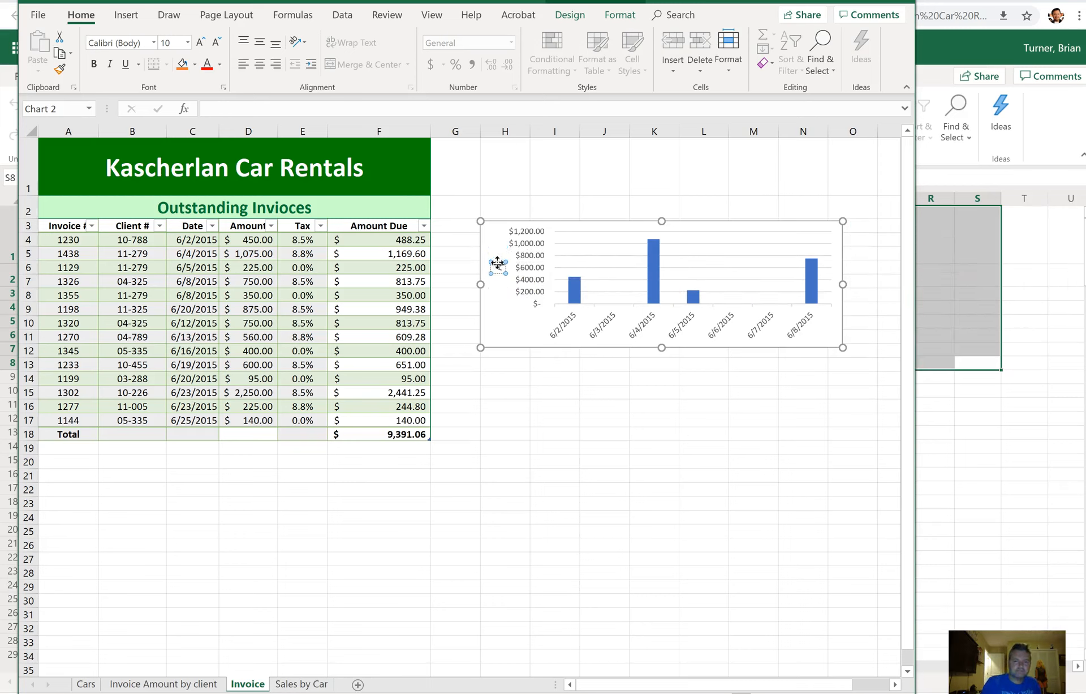
type("mount")
left_click(527, 342)
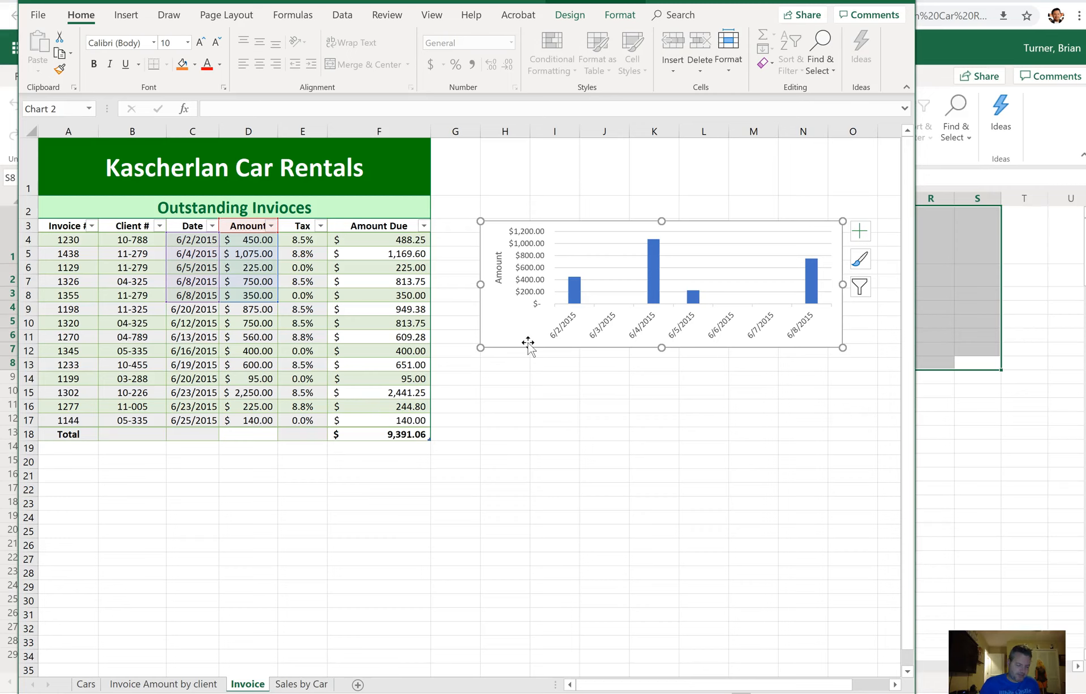
- Add data labels to the invoice chart's columns in the Outside End position
left_click(861, 231)
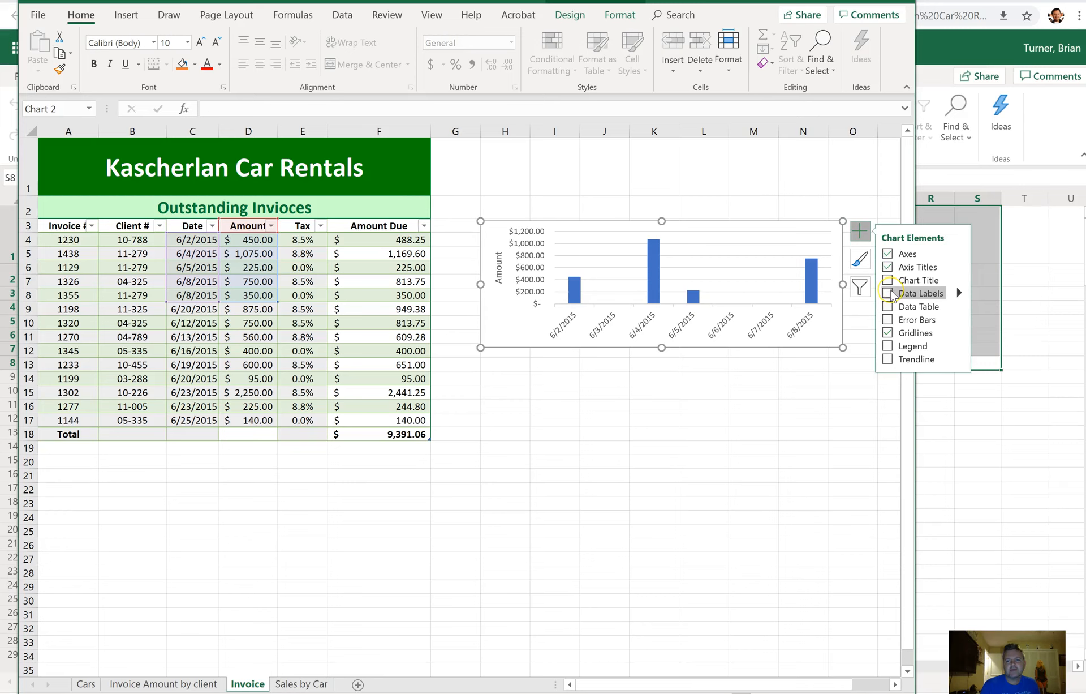
left_click(888, 293)
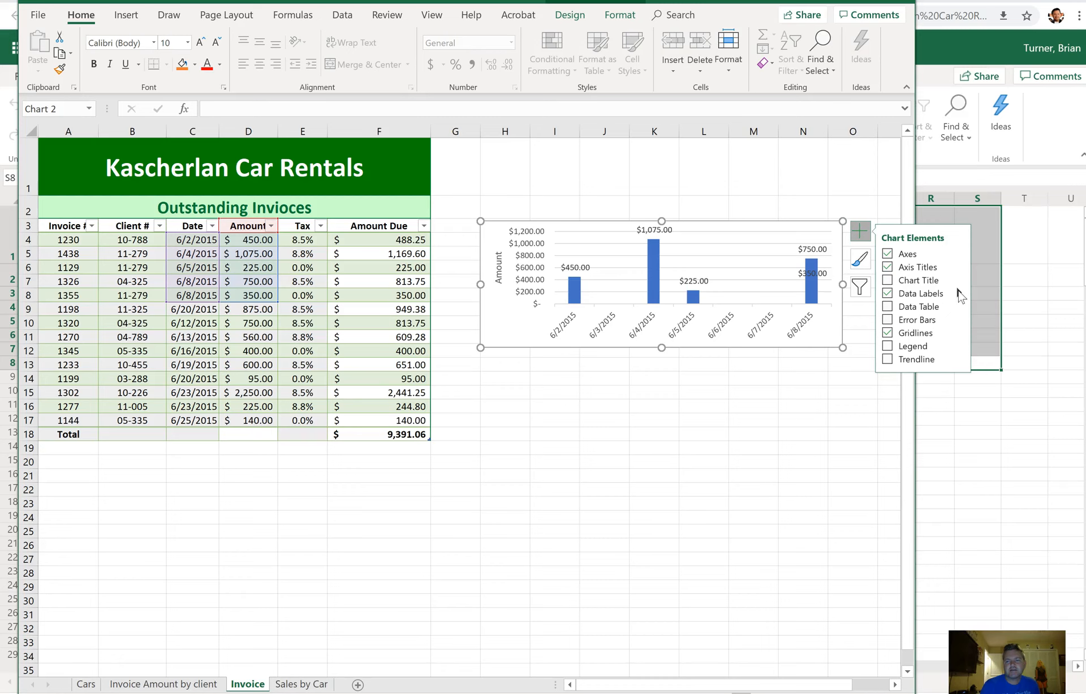
mouse_move(960, 295)
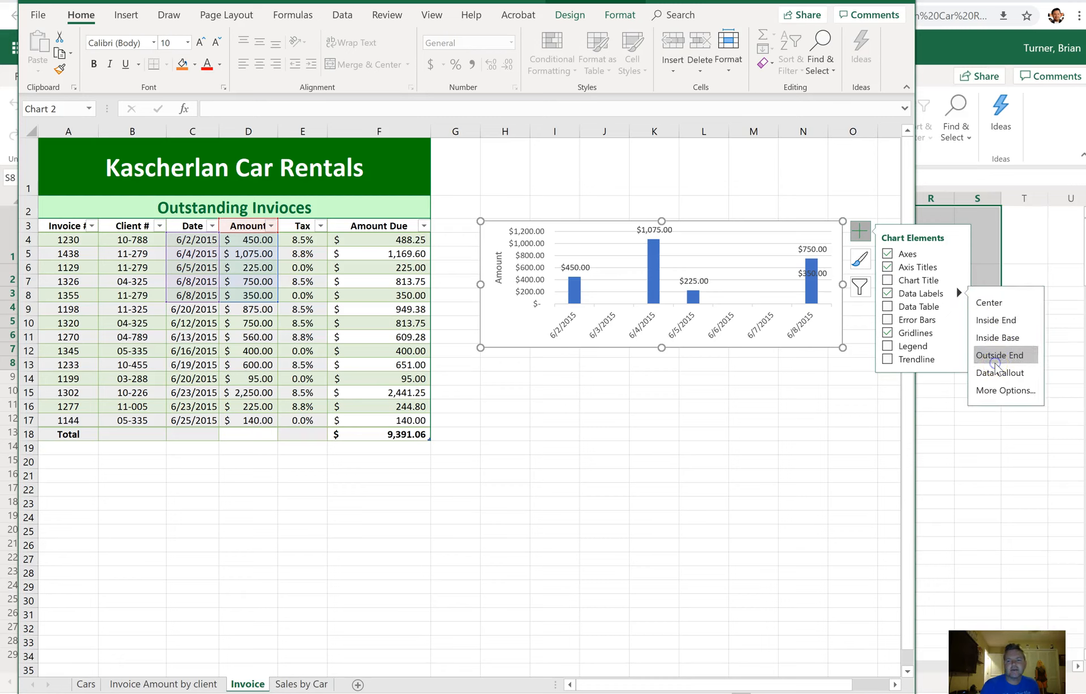
left_click(748, 418)
left_click(748, 418)
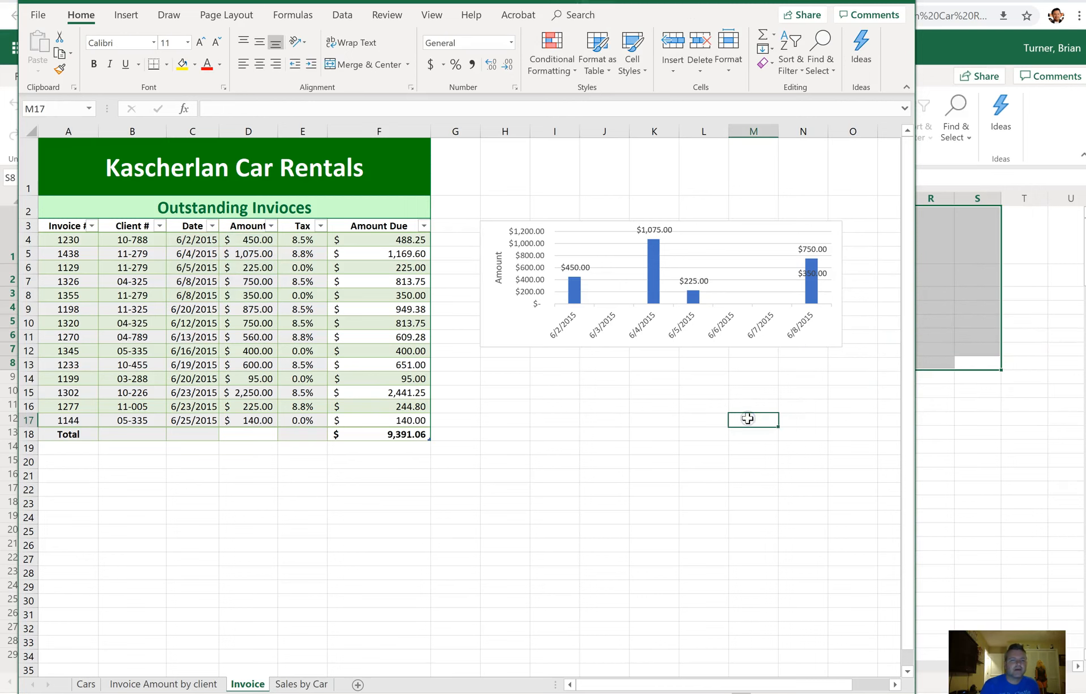